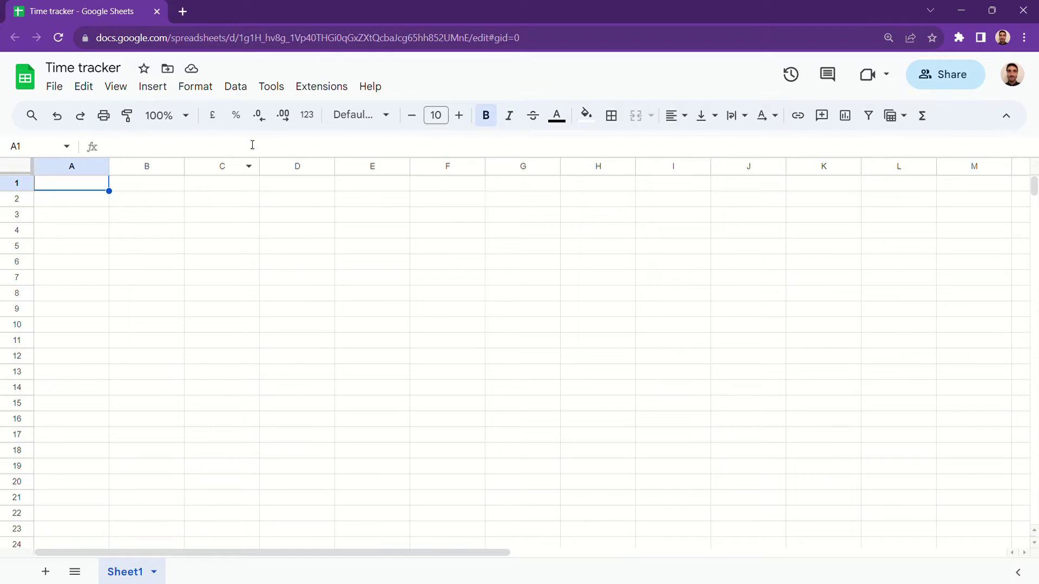
Create a bound Apps Script project from the Extensions menu of the Time tracker sheet
click(316, 86)
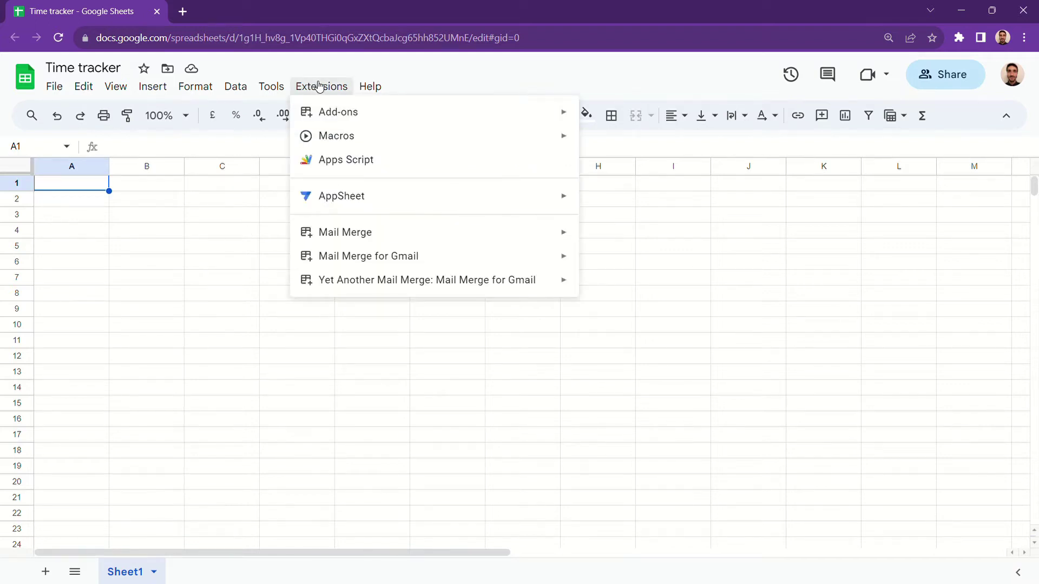
click(373, 161)
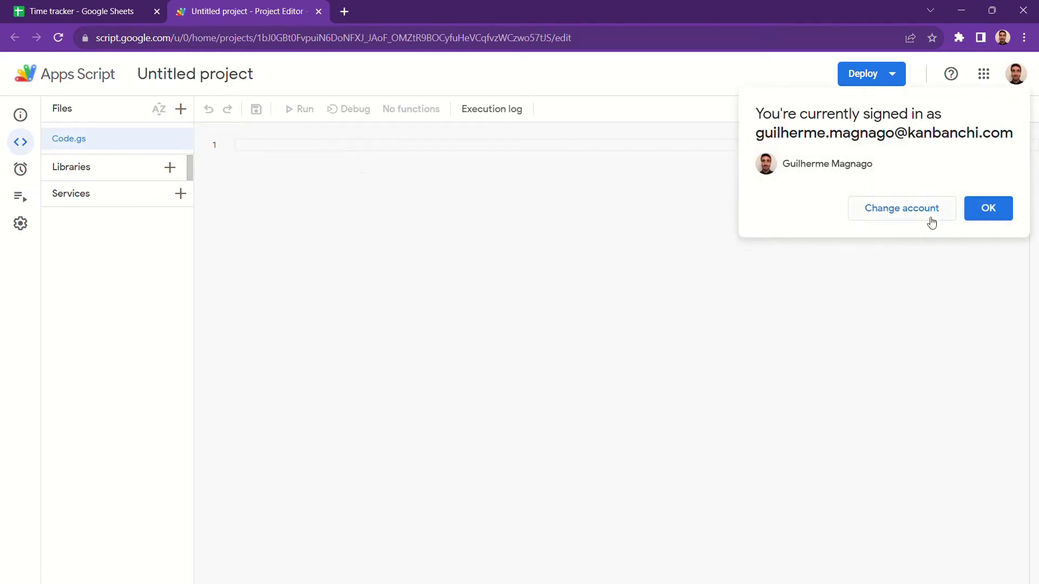
Paste and save the Start, End and NewRow script code, then close the editor tab
click(986, 215)
key(ctrl+v)
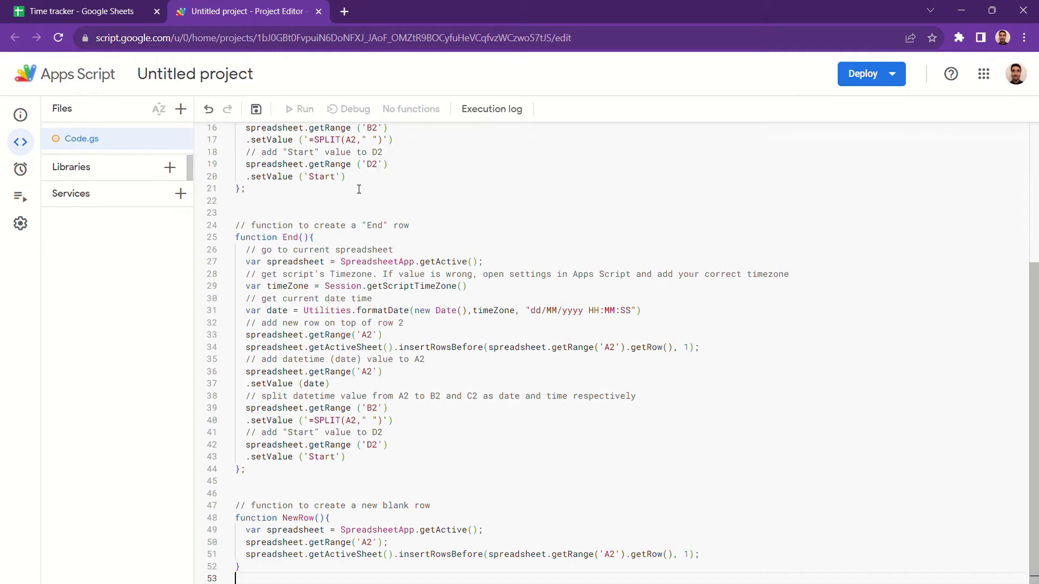
click(257, 109)
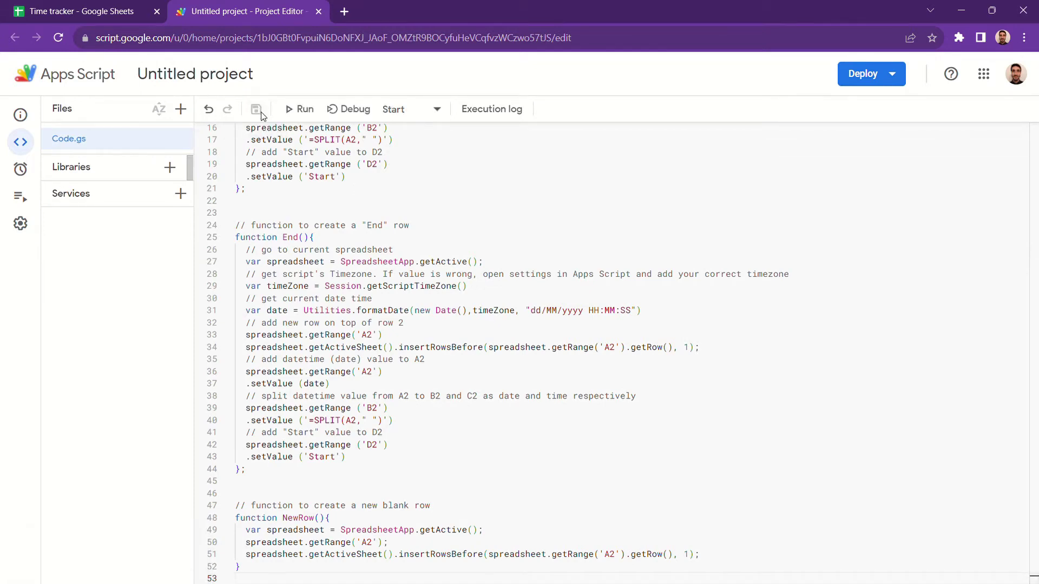
scroll(296, 186, up, 4)
scroll(296, 187, up, 1)
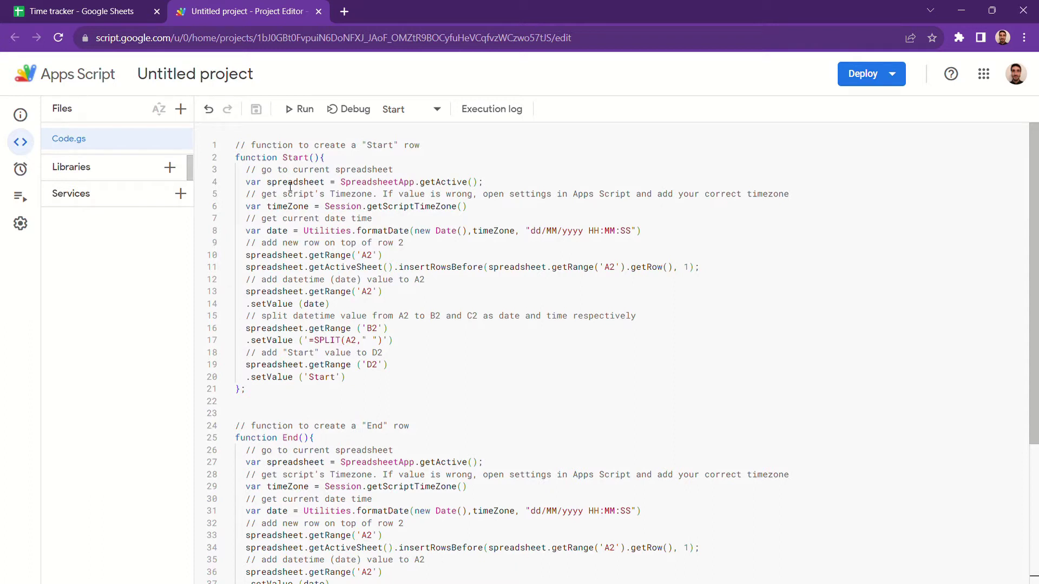
key(ctrl+w)
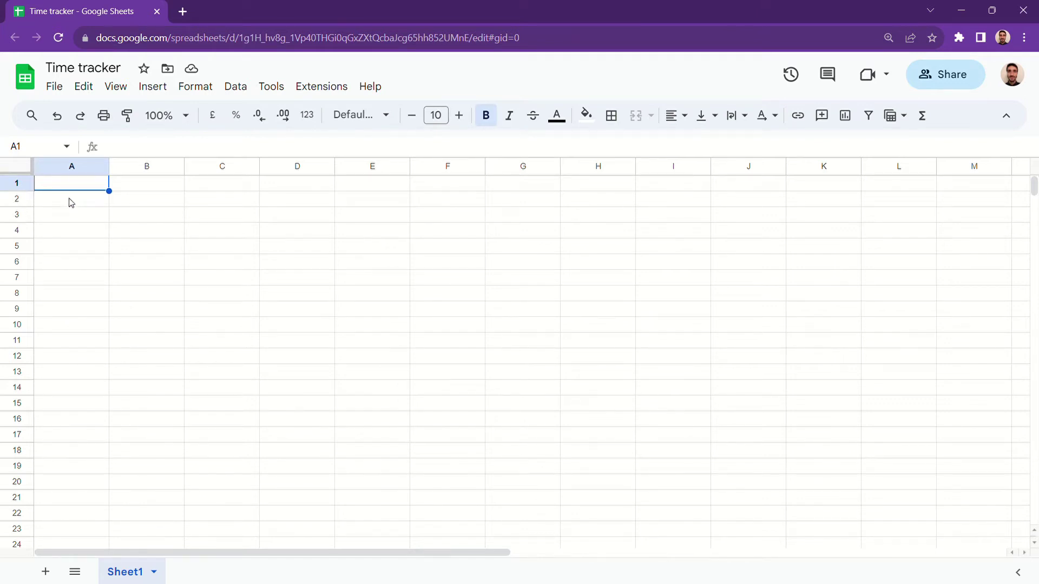
text(Datetima)
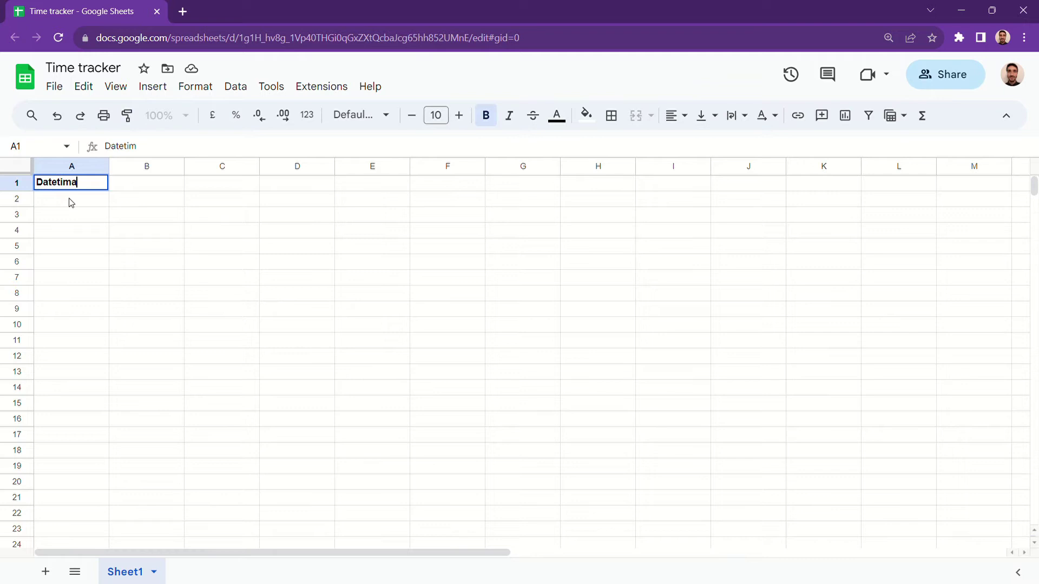
text(e)
Enter the headers Datetime, Start, End, Start/End and Project in cells A1 to E1
key(Tab)
text(S)
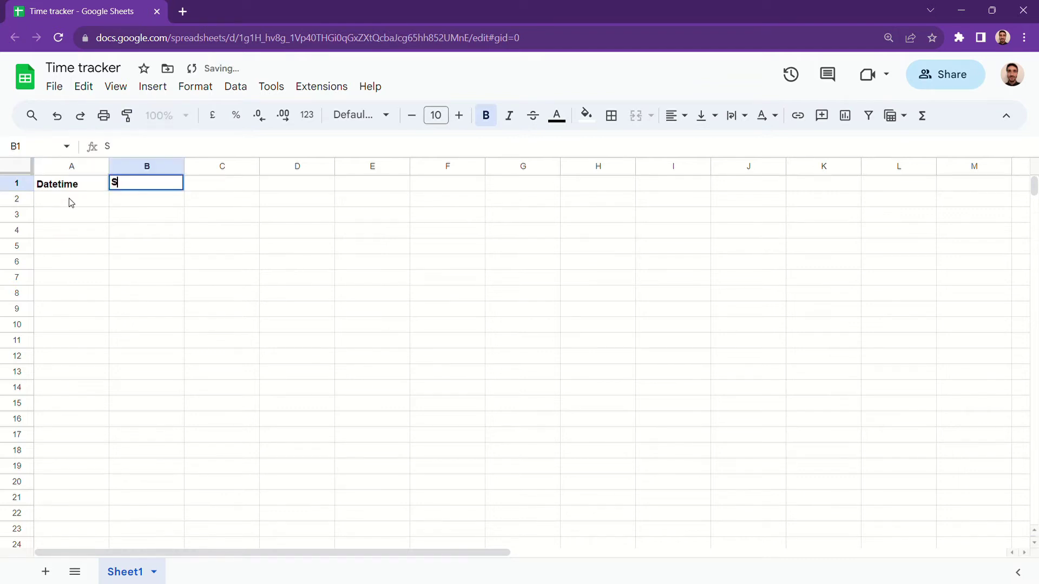
text(tart)
key(Tab)
text(End)
key(Tab)
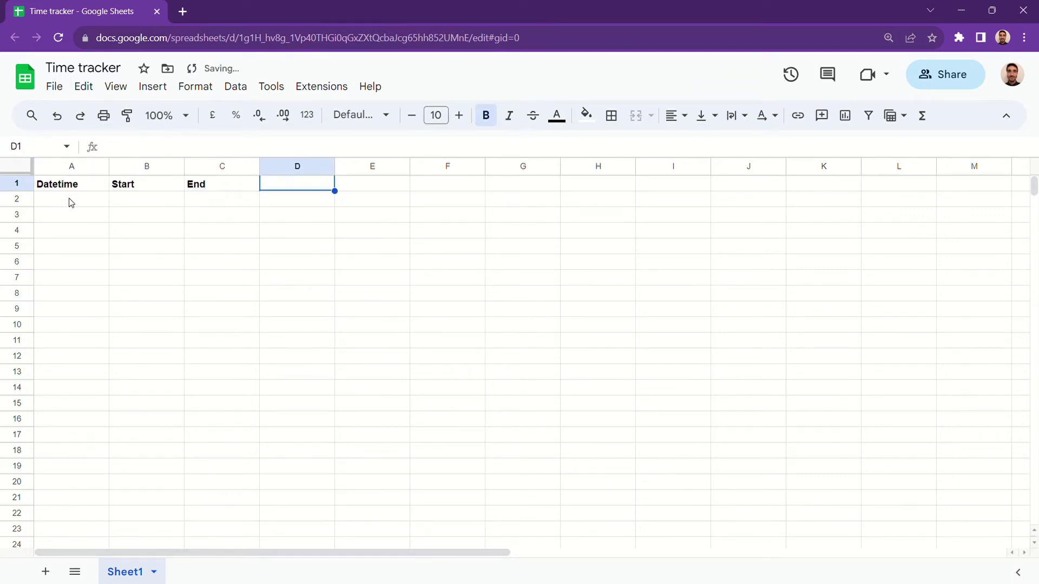
text(Sta)
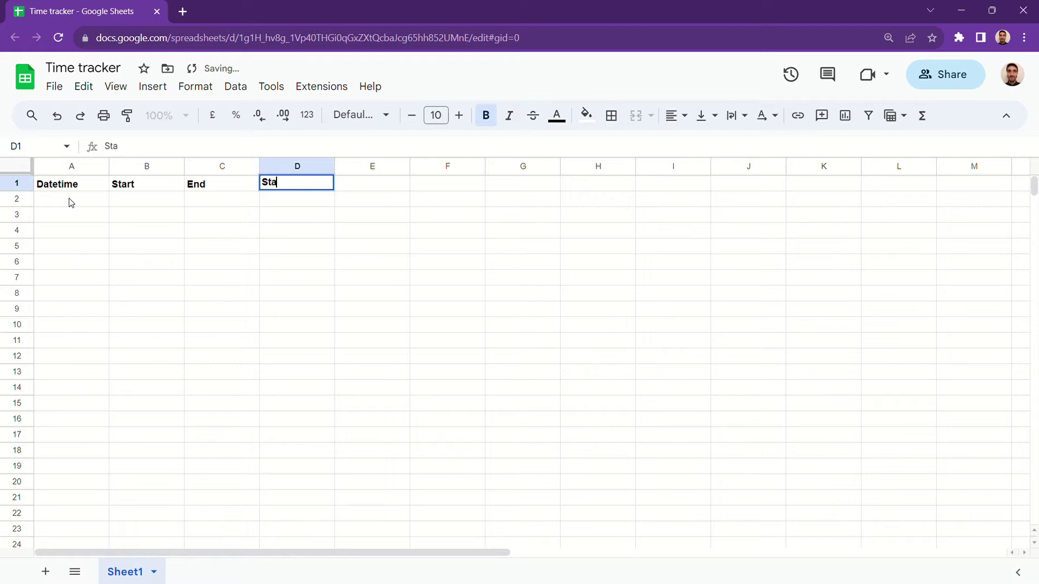
text(rt/End)
key(Tab)
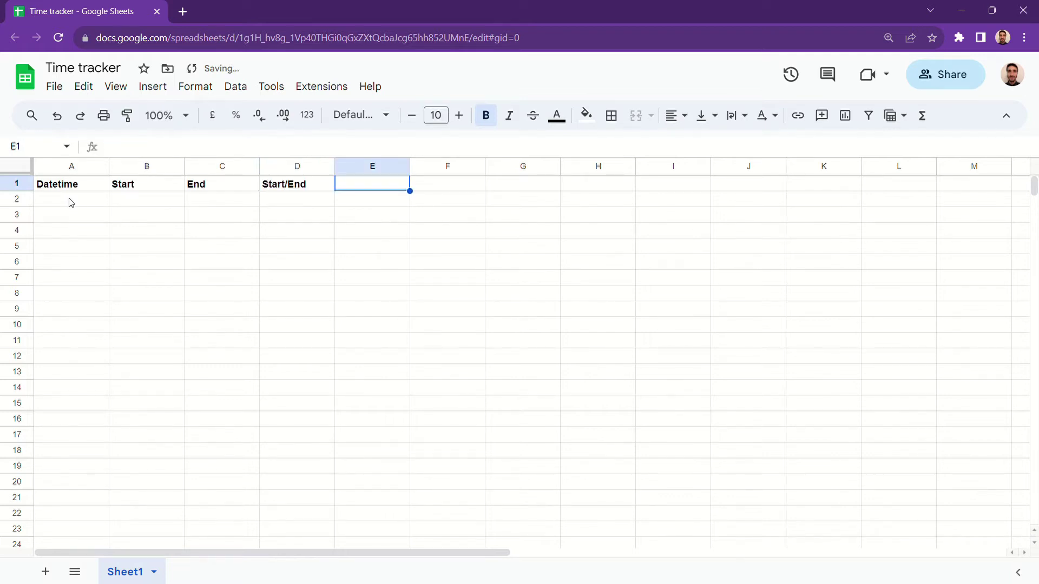
text(Project)
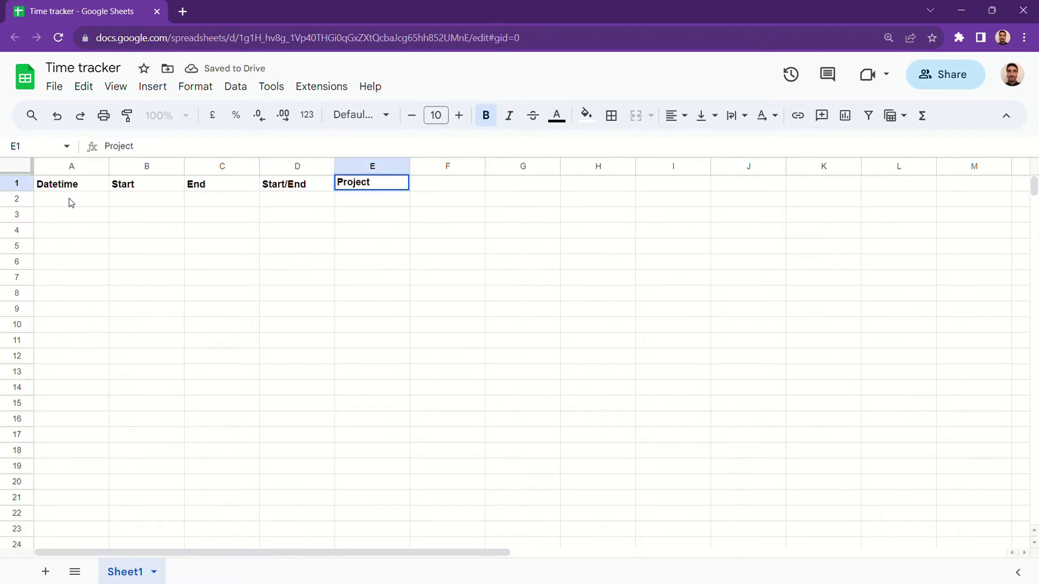
click(69, 204)
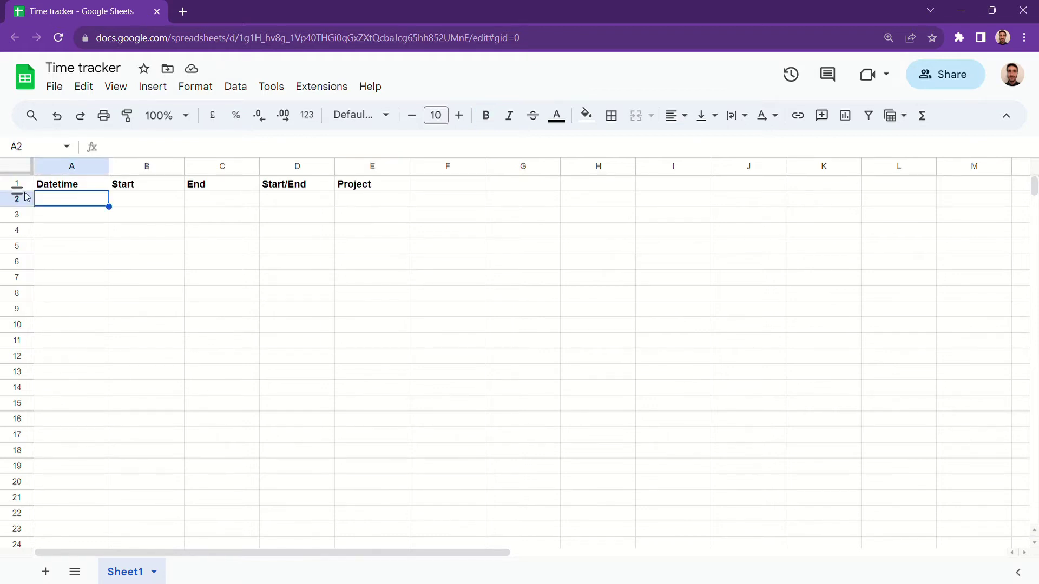
Make row 1 taller and upload the green alarm-clock image over the cells
mouse_move(18, 195)
mouse_down()
mouse_move(27, 213)
mouse_move(19, 207)
mouse_up()
click(153, 86)
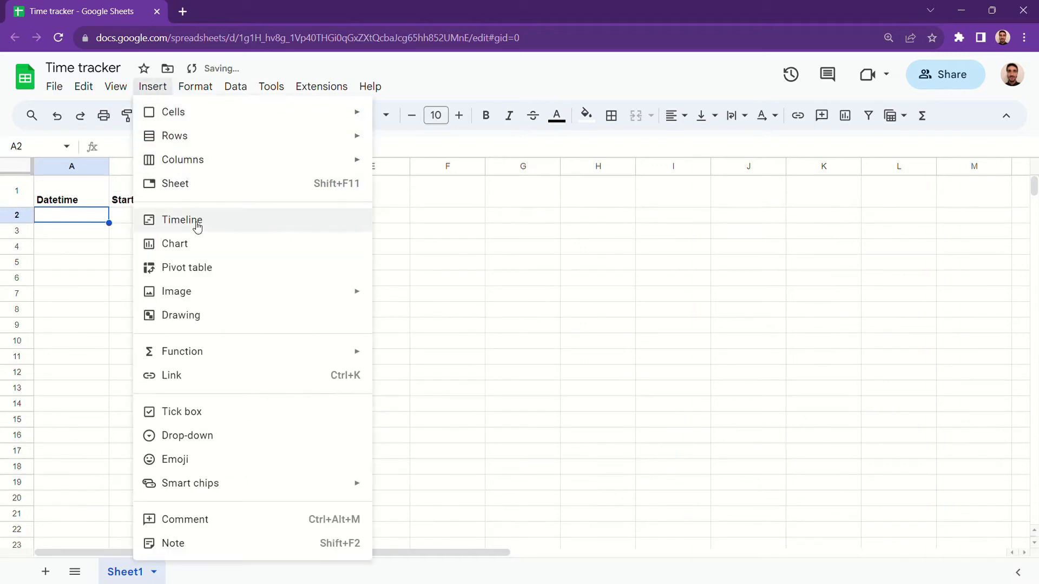
mouse_move(176, 291)
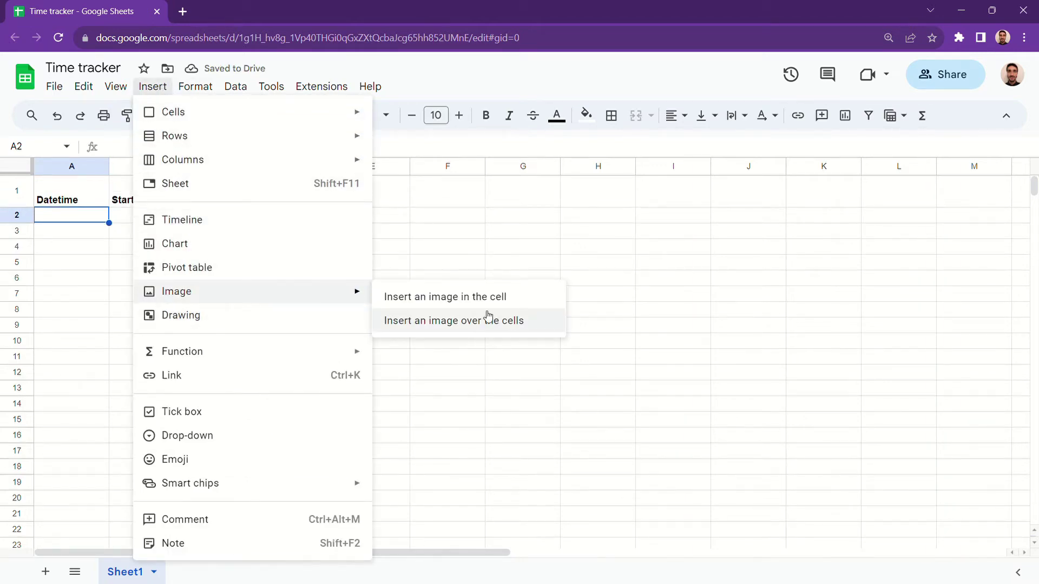
click(485, 323)
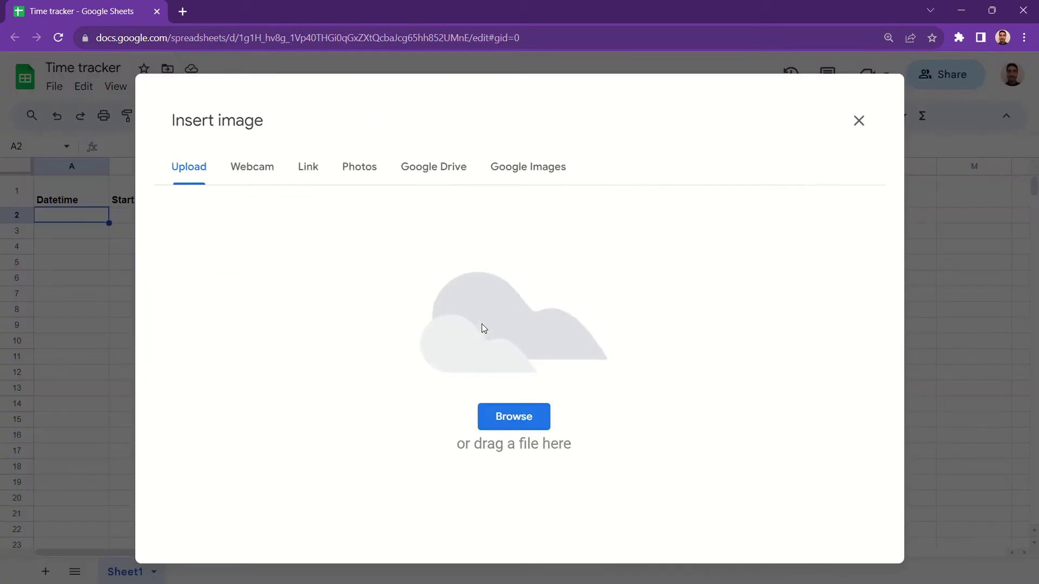
click(517, 423)
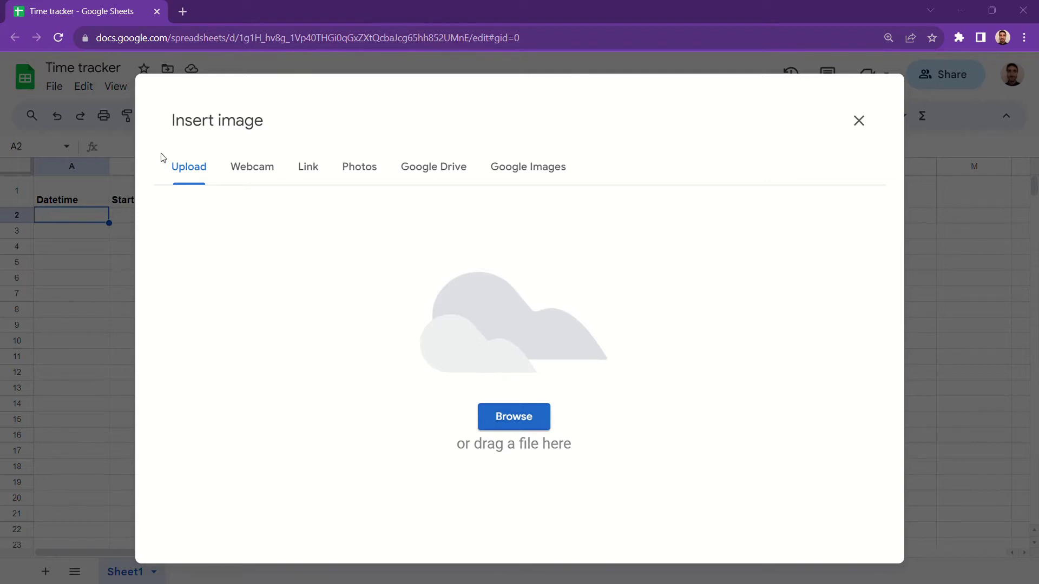
key(Return)
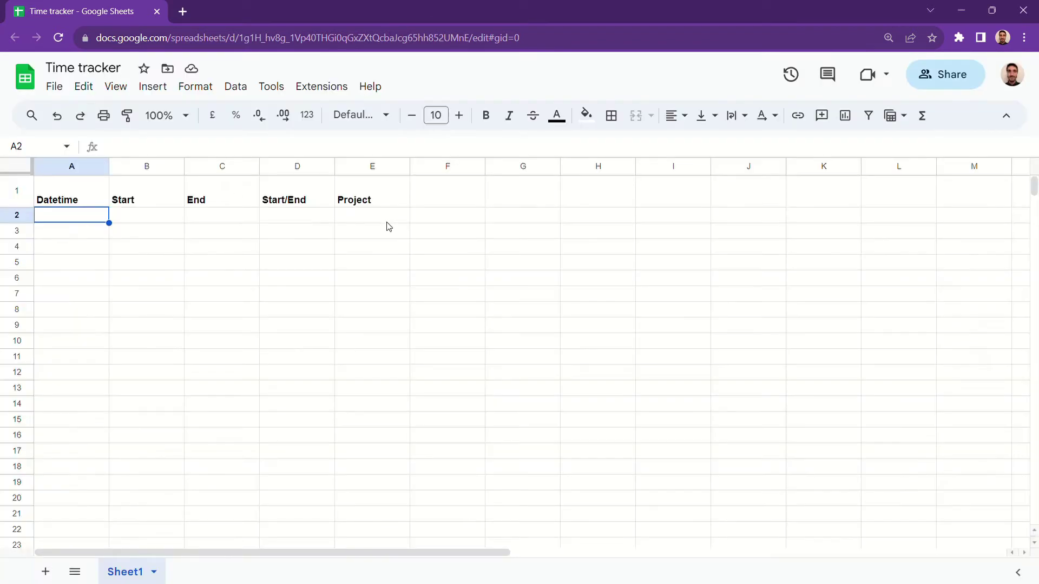
Shrink the green alarm-clock image to a small icon and place it in cell F1
click(361, 240)
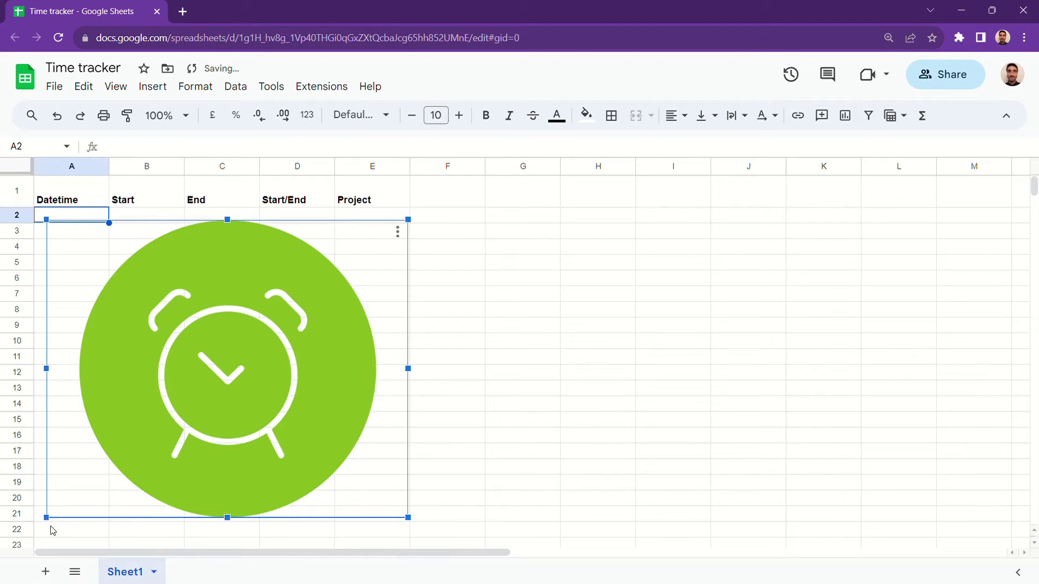
drag(52, 517, 241, 357)
mouse_move(329, 357)
mouse_down()
mouse_move(399, 248)
mouse_move(451, 200)
mouse_move(437, 203)
mouse_up()
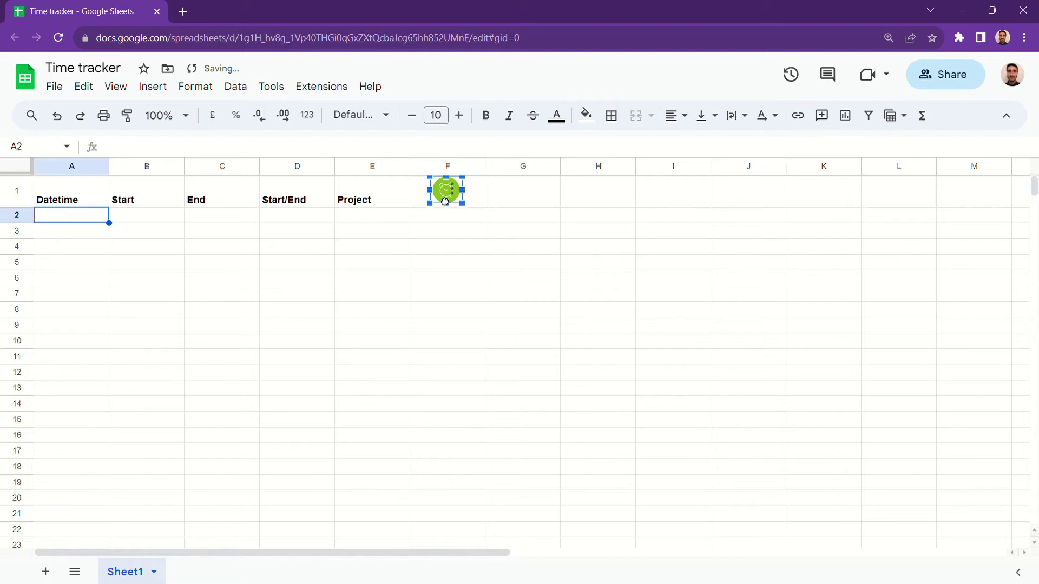
Assign the Start script to the green clock and the End script to the red clock
click(444, 196)
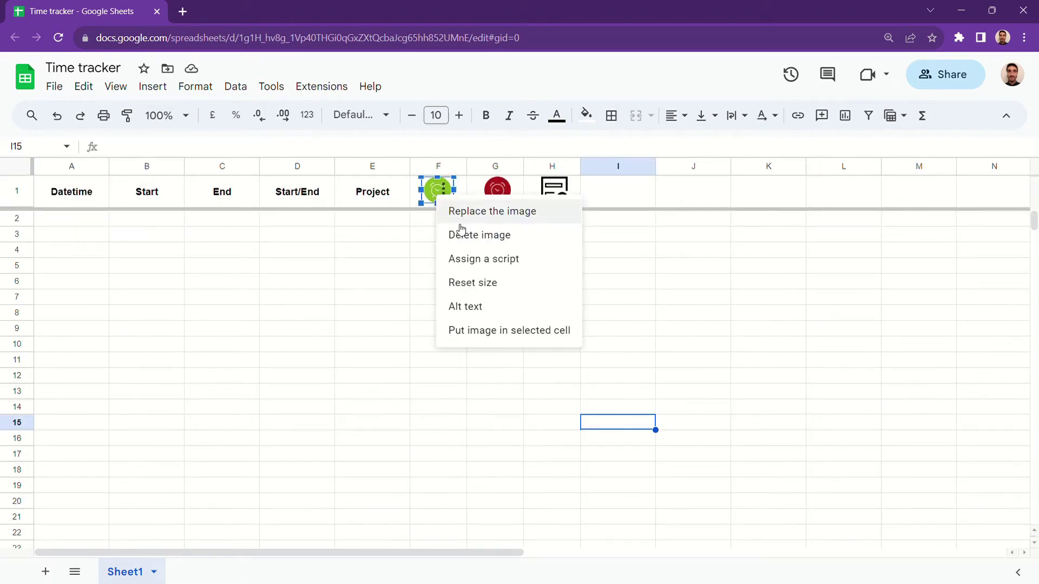
click(497, 260)
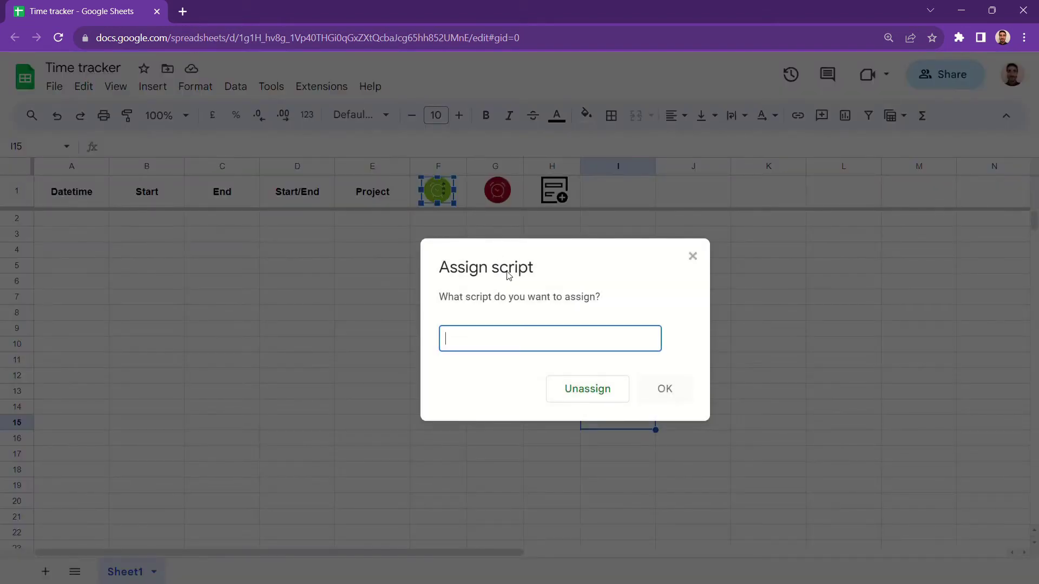
text(Start)
key(Return)
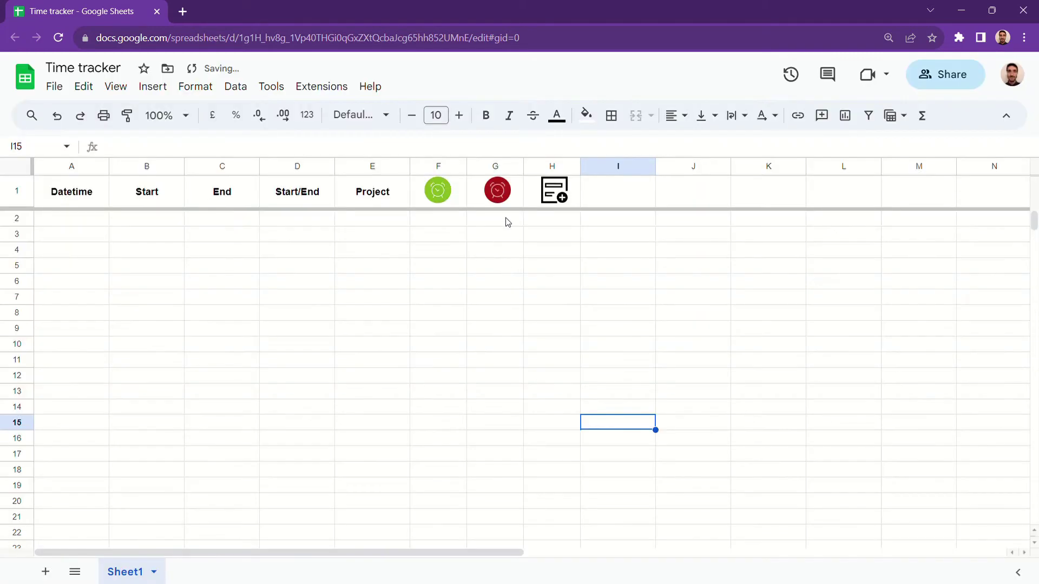
click(502, 202)
click(540, 260)
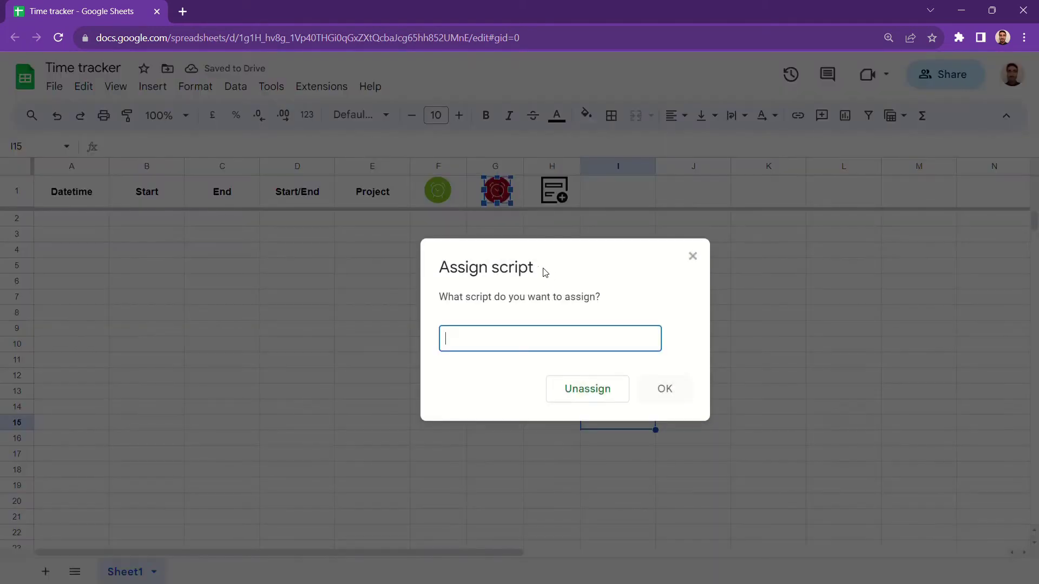
text(End)
key(Return)
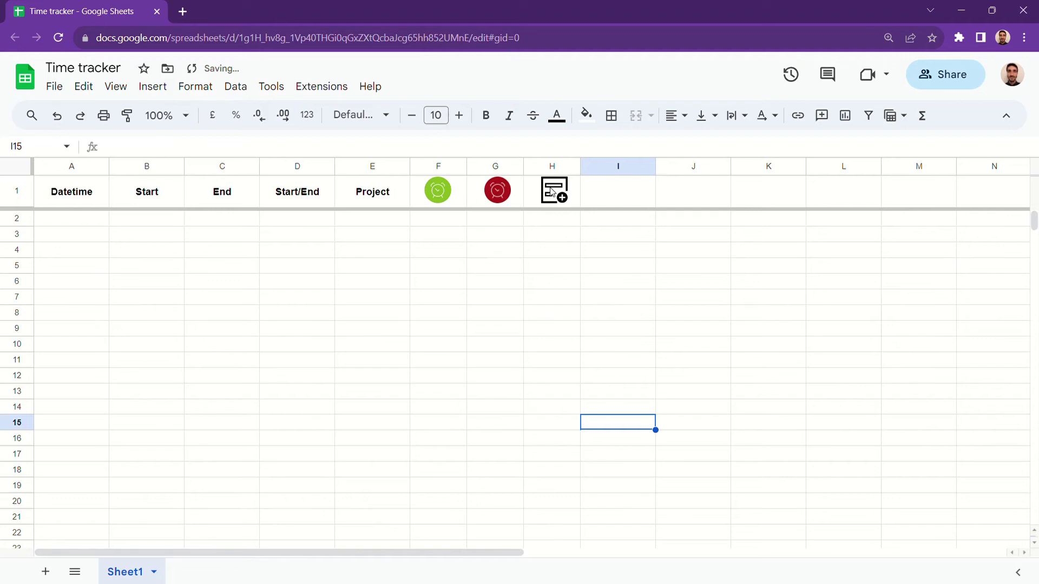
Assign NewRow to the H1 list icon, test the green clock, and add a new sheet
click(552, 191)
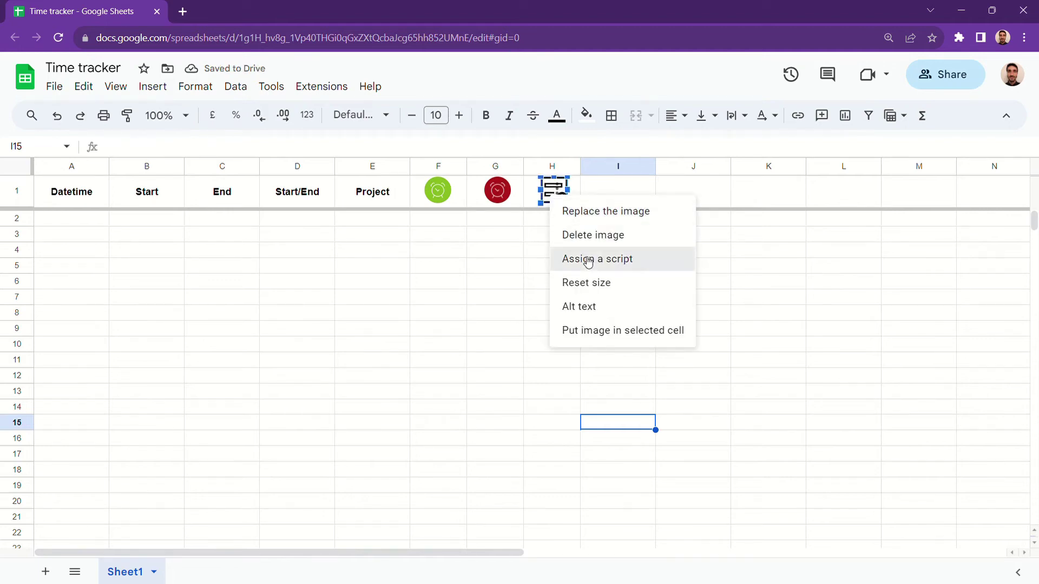
click(588, 259)
text(NewRo)
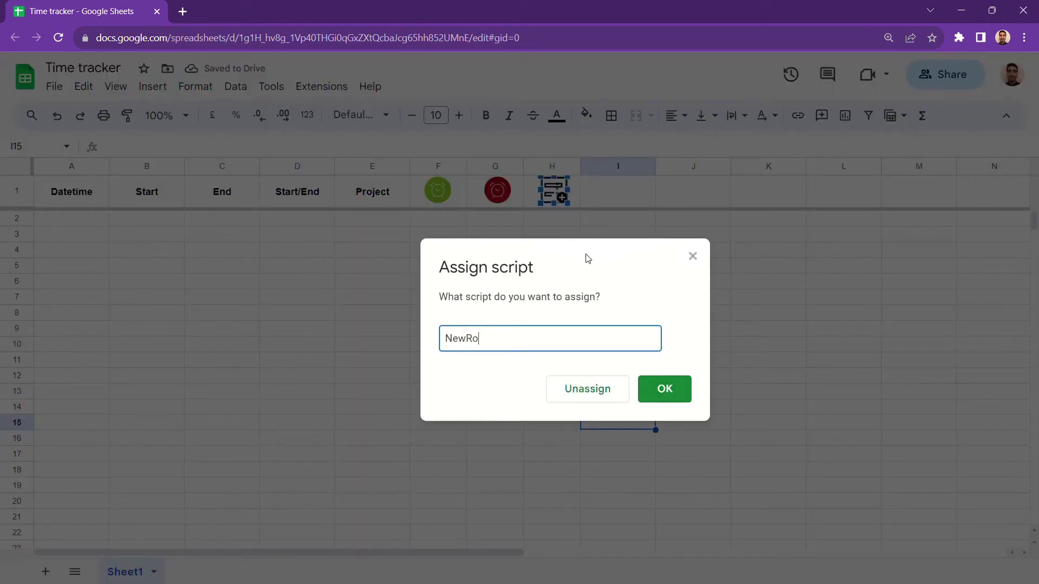
text(w)
click(674, 393)
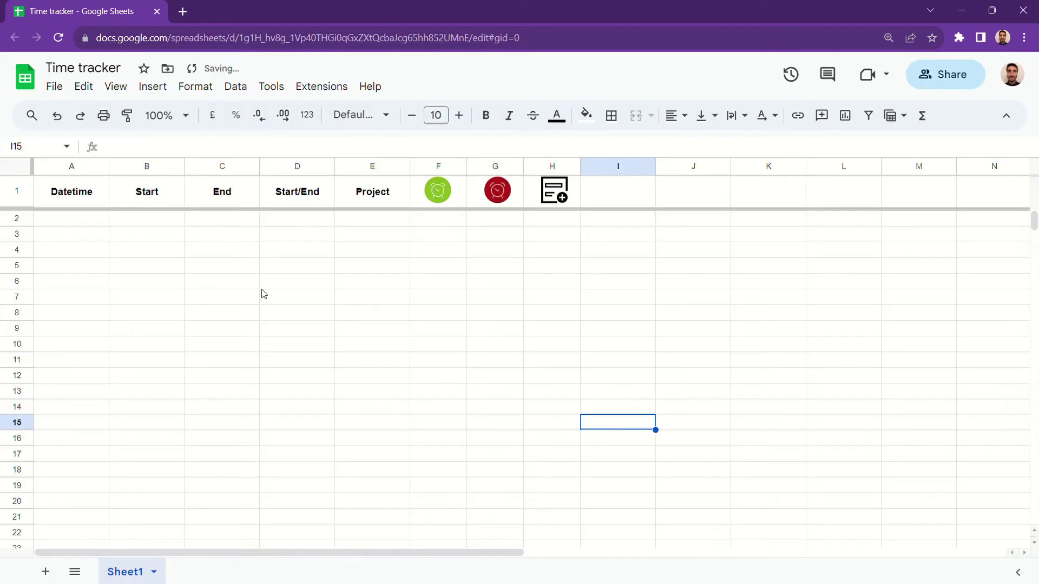
click(438, 199)
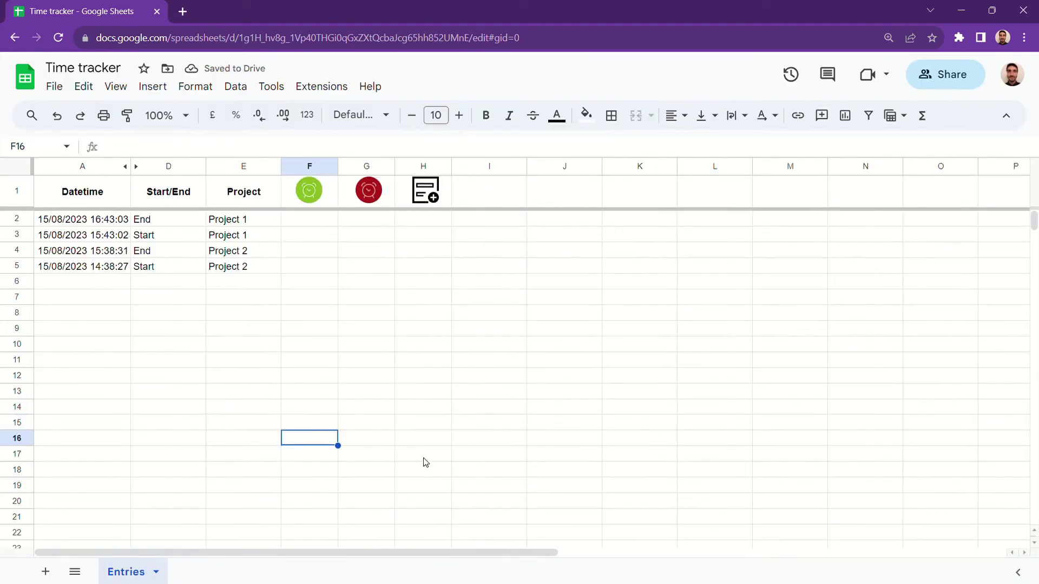
click(48, 573)
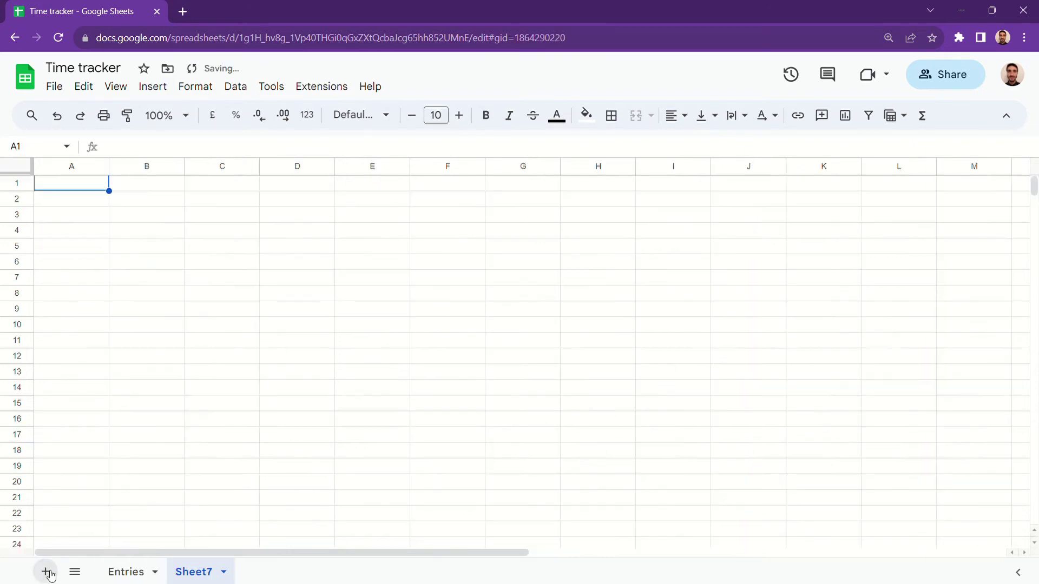
Rename the new sheet to August and enter the headers Date, Project 1 and Project 2
double_click(195, 571)
text(August)
key(Return)
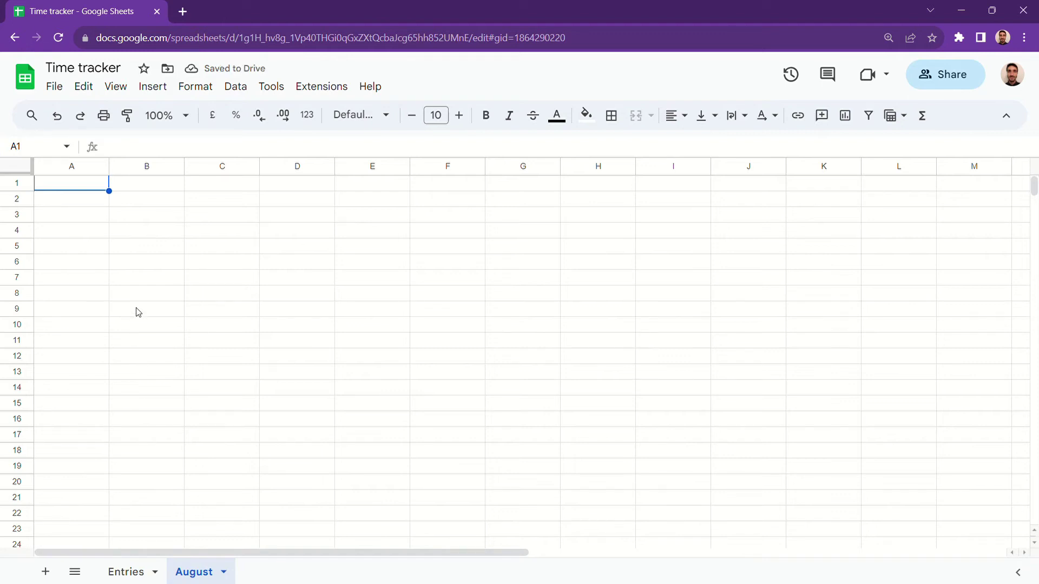
text(Date)
key(Tab)
text(Proj)
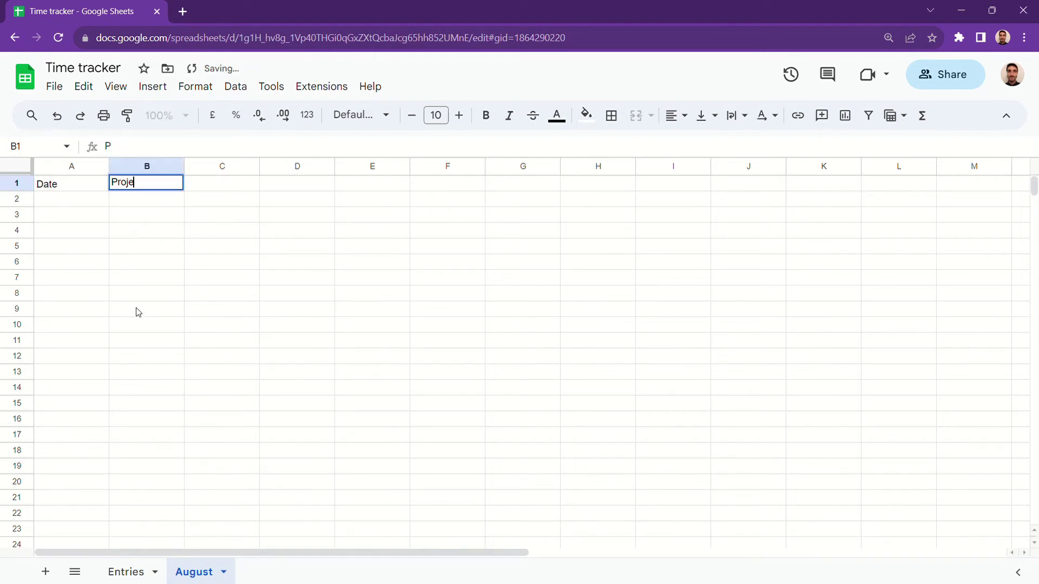
text(ect 1)
key(Tab)
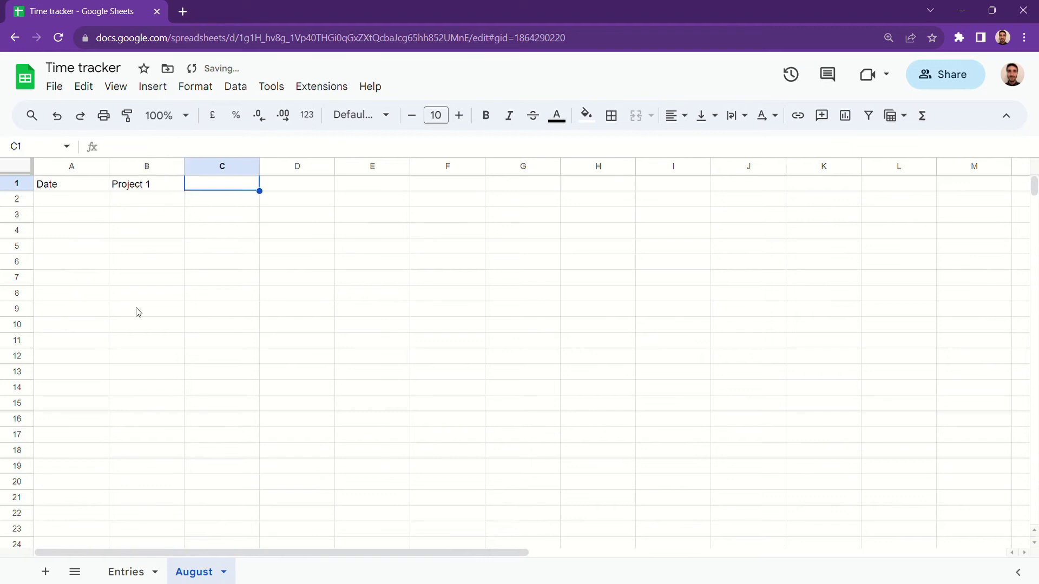
text(Project 2)
key(Return)
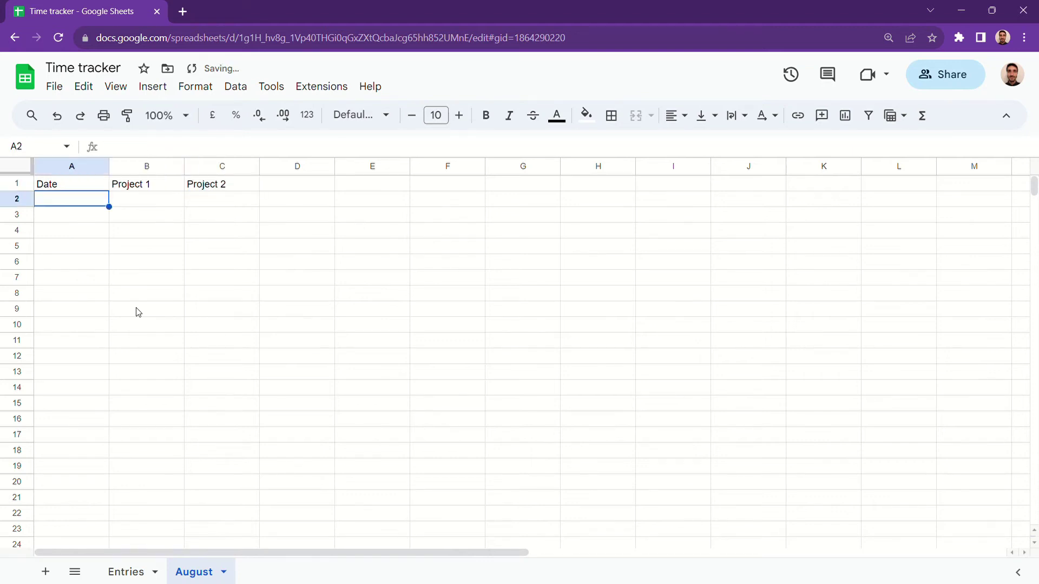
Add the Total header in D1 and enter 01/08/2023 as the first date in A2
key(Up)
key(Right)
key(Right)
key(Right)
text(T)
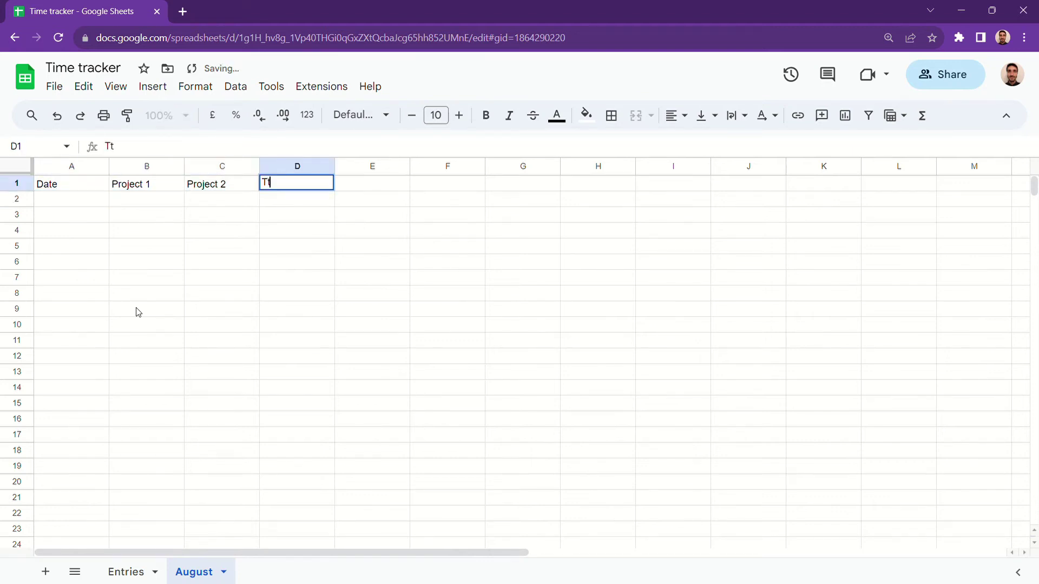
text(otal)
key(Return)
key(Left)
key(Left)
key(Left)
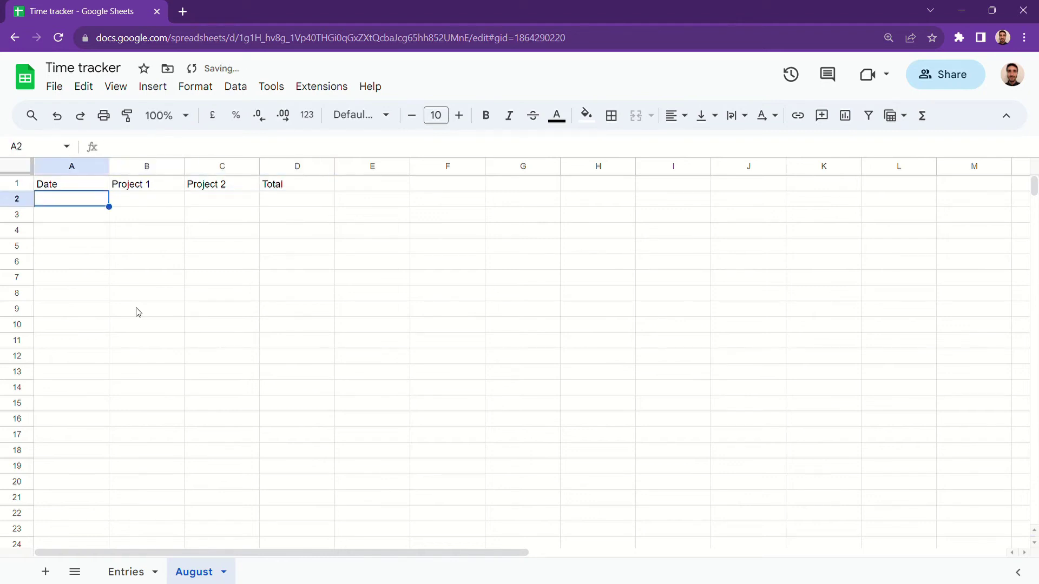
text(01/08)
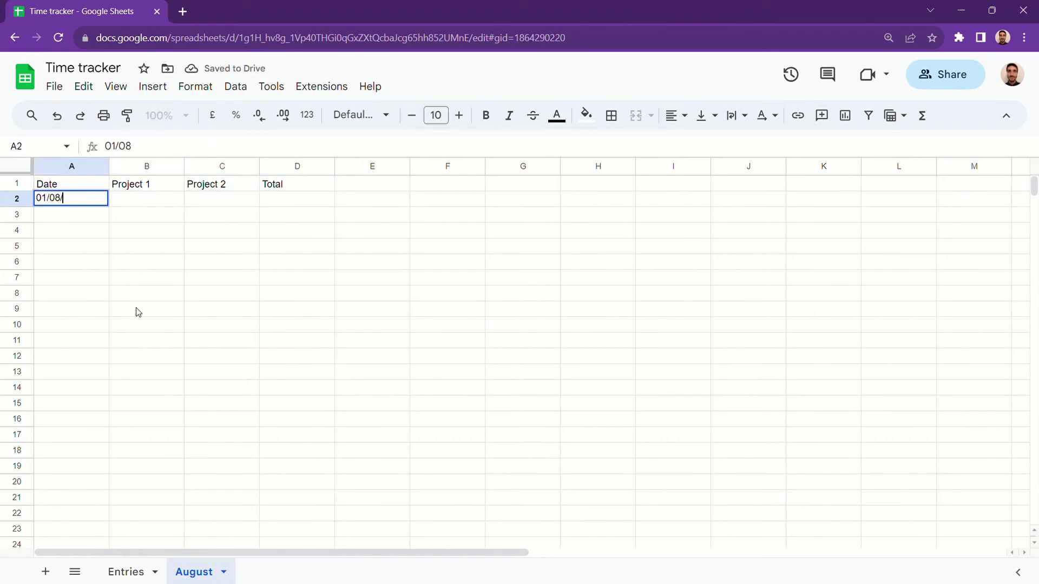
text(/2023)
key(Return)
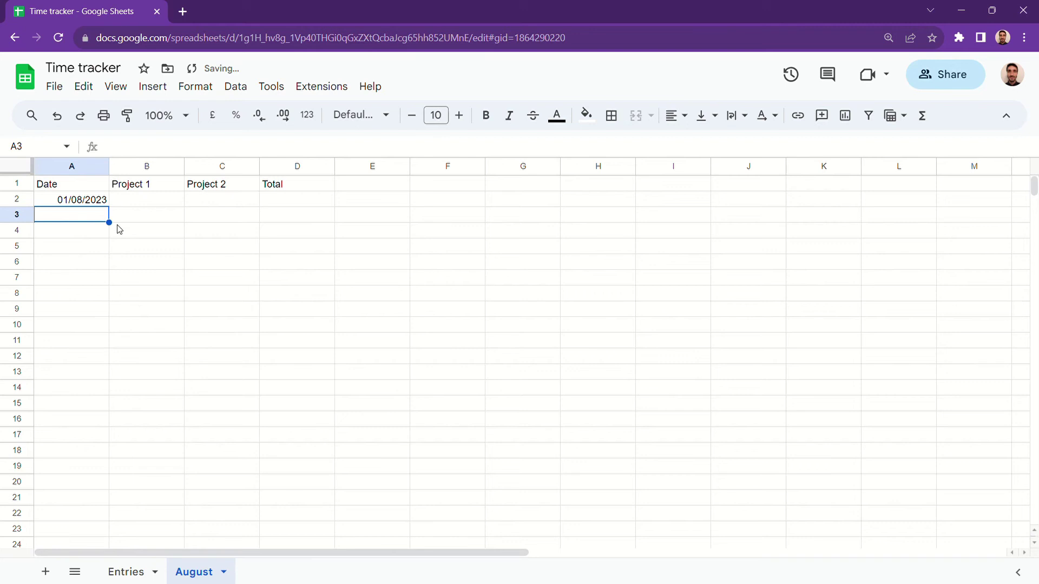
Autofill dates from A2 down to 31/08/2023 in row 32, and enter Total in A33
click(96, 201)
mouse_move(110, 209)
mouse_down()
mouse_move(128, 563)
mouse_move(120, 456)
mouse_move(119, 468)
mouse_up()
click(79, 482)
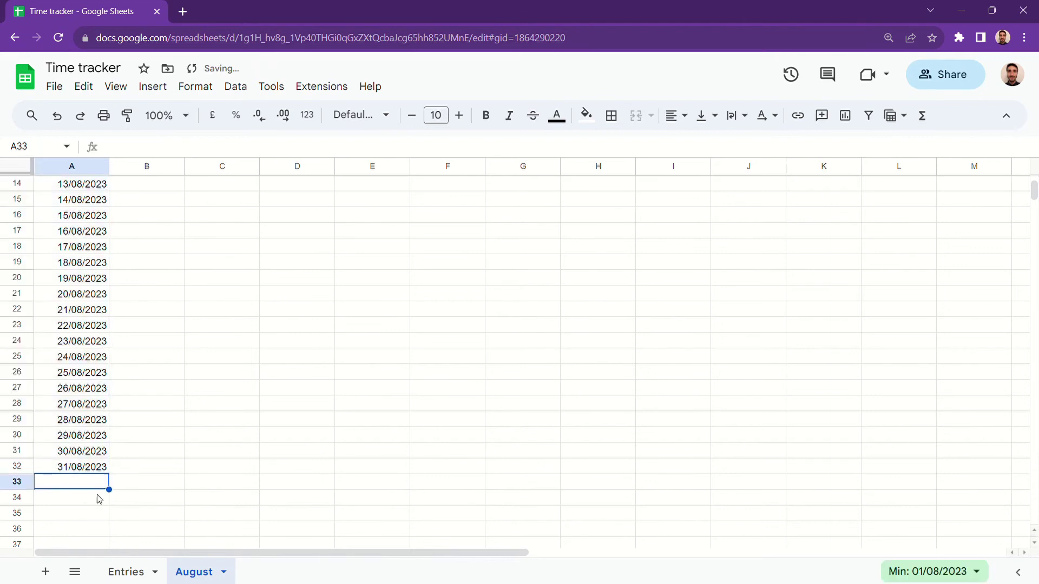
text(Total)
key(Return)
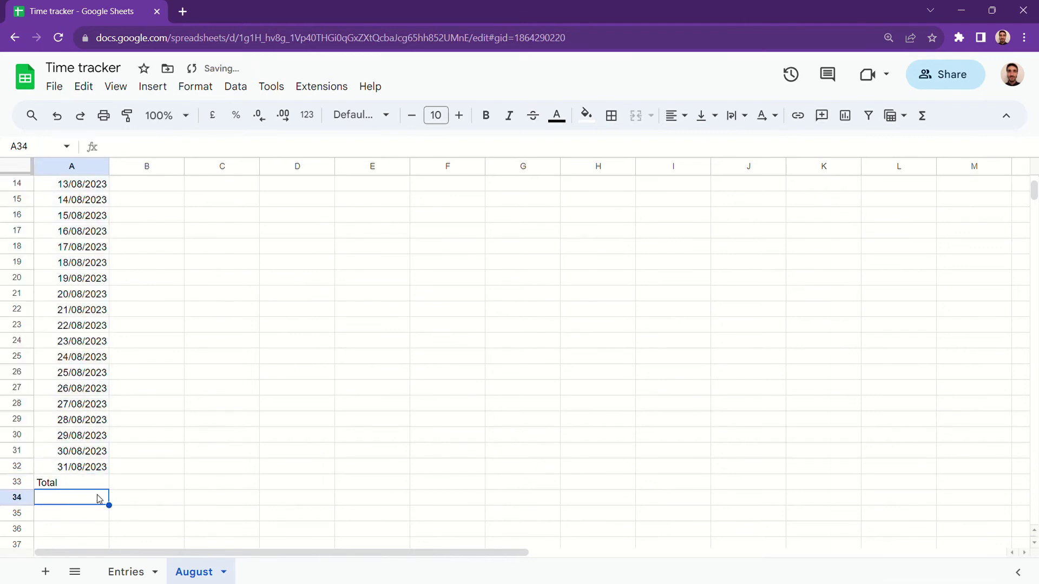
scroll(170, 406, up, 3)
Paste the SUMIFS formula into B2 and fill the Project 1 and Project 2 columns down all dates
click(176, 209)
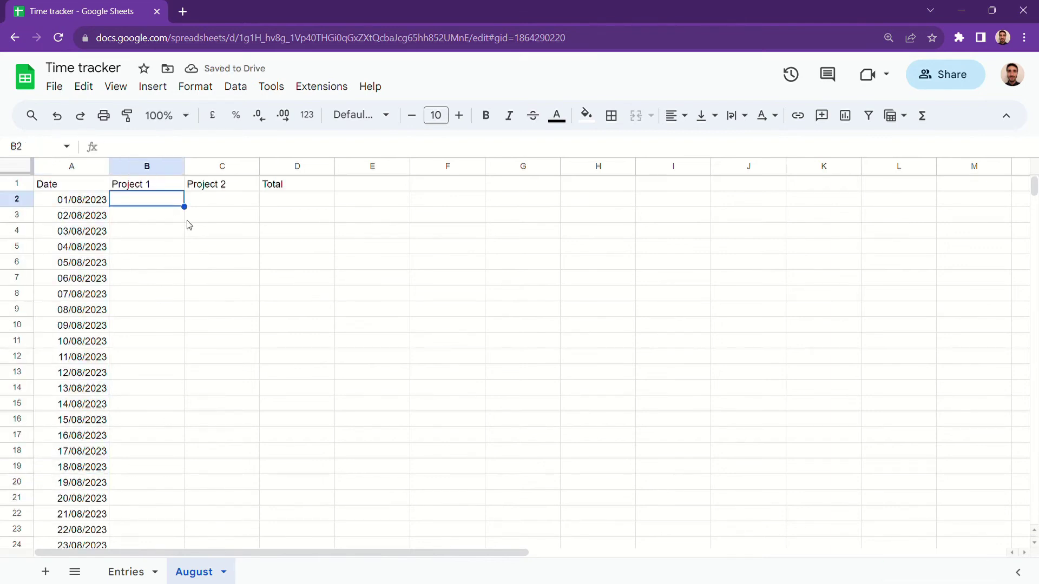
text(=SUMIFS(Entries!$A:$A,Entries!$B:$B,$A2,Entries!$E:$E,B$1,Entries!$D:$D,"End")-SUMIFS(Entries!$A:$A,Entries!$B:$B,$A2,Entries!$E:$E,B$1,Entries!$D:$D,"Start"))
mouse_move(192, 215)
mouse_down()
mouse_move(229, 214)
mouse_move(172, 530)
mouse_up()
click(178, 210)
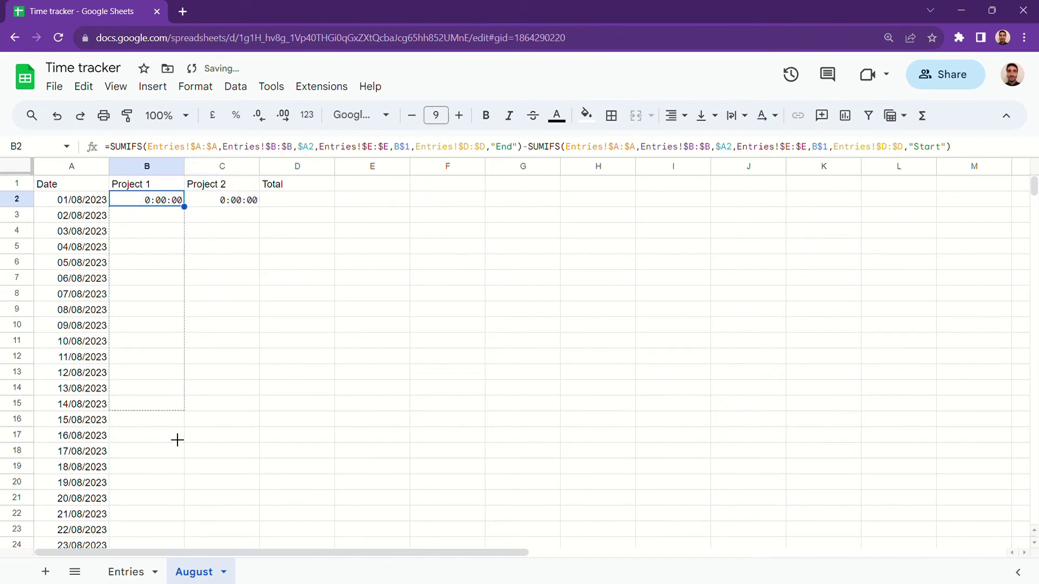
scroll(244, 454, up, 3)
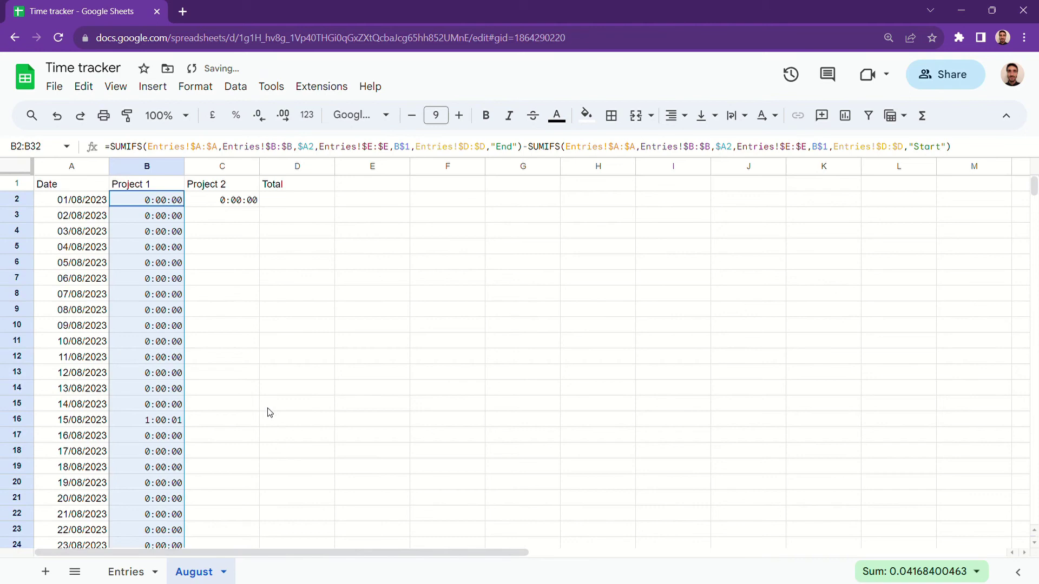
click(251, 204)
mouse_move(269, 216)
mouse_down()
mouse_move(235, 533)
mouse_move(235, 454)
mouse_up()
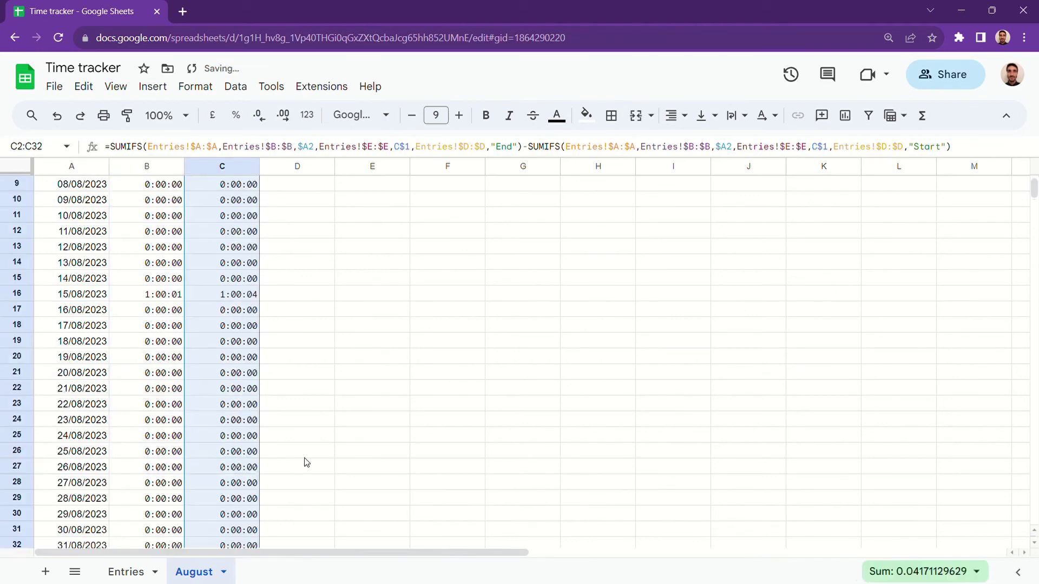
Paste the total formula into D2 and fill it down to row 32
click(291, 204)
text(=SUMIFS(Entries!$A:$A,Entries!$B:$B,$A2,Entries!$D:$D,"End")-SUMIFS(Entries!$A:$A,Entries!$B:$B,$A2,Entries!$D:$D,"Start"))
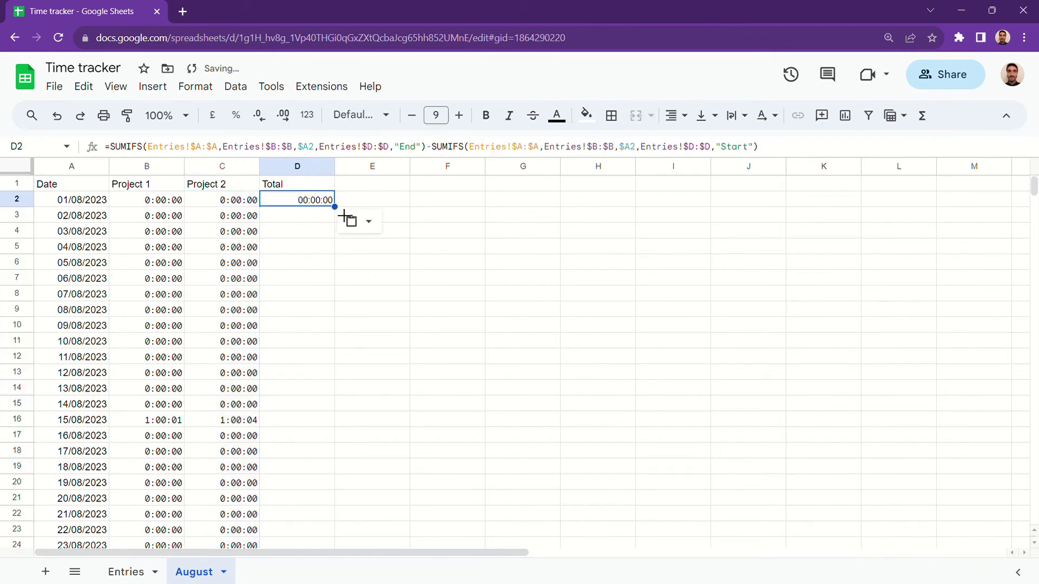
drag(335, 208, 333, 473)
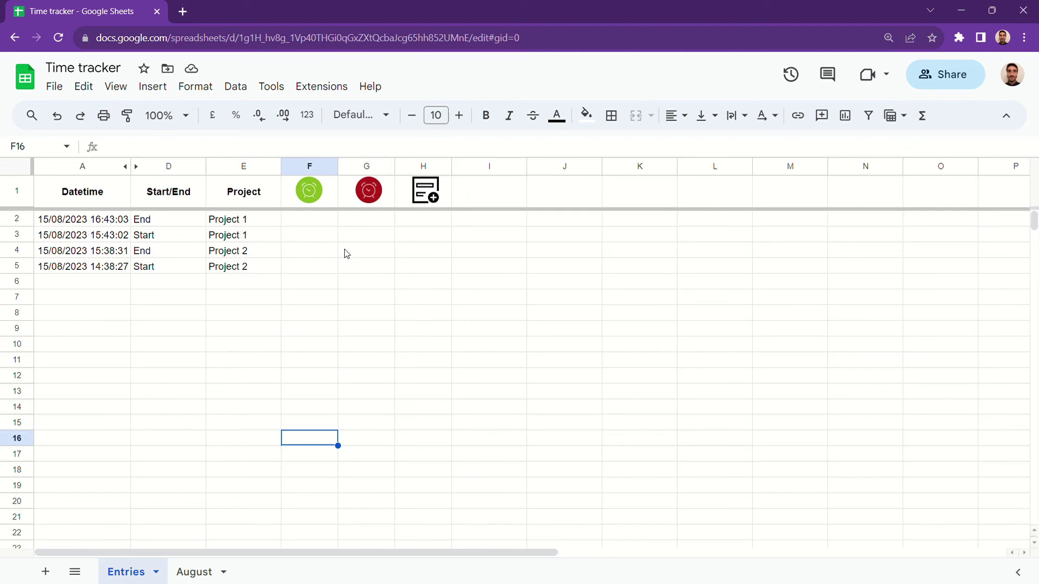
Log Start and End timestamps, label both entries Project 1, then log another Start
click(309, 194)
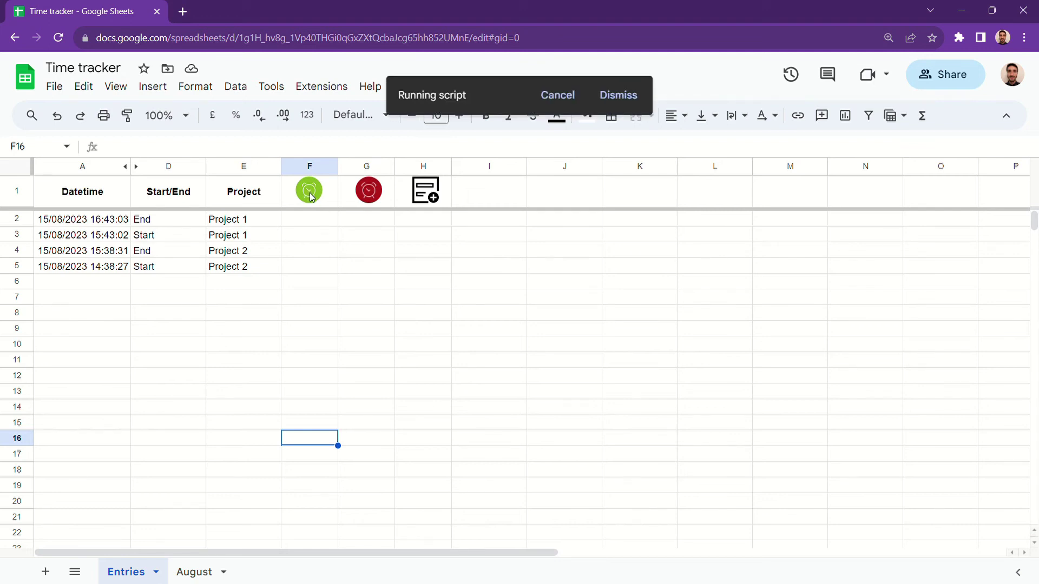
click(368, 194)
text(Pro)
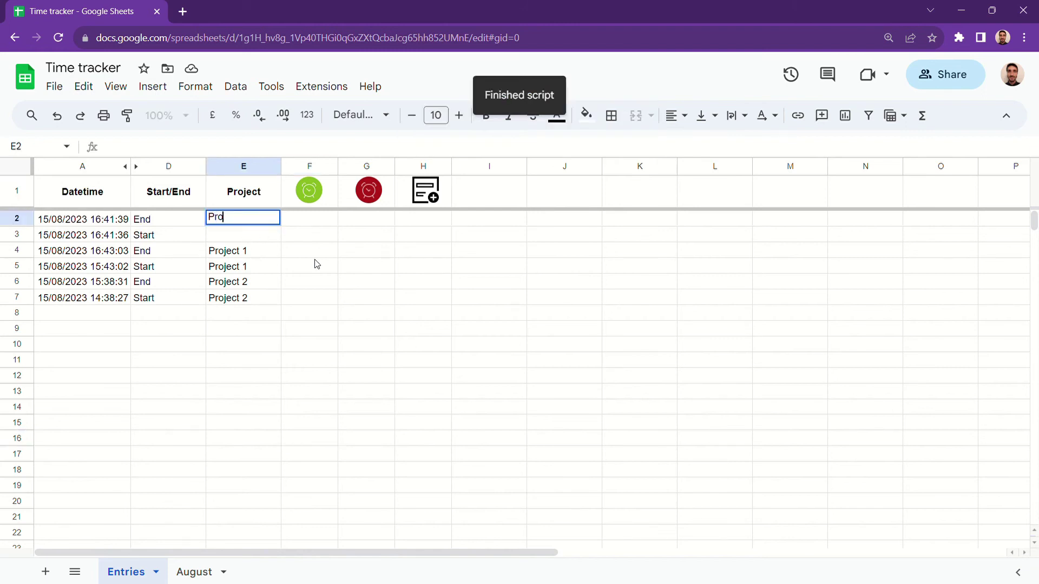
text(ject 1)
key(Return)
key(Up)
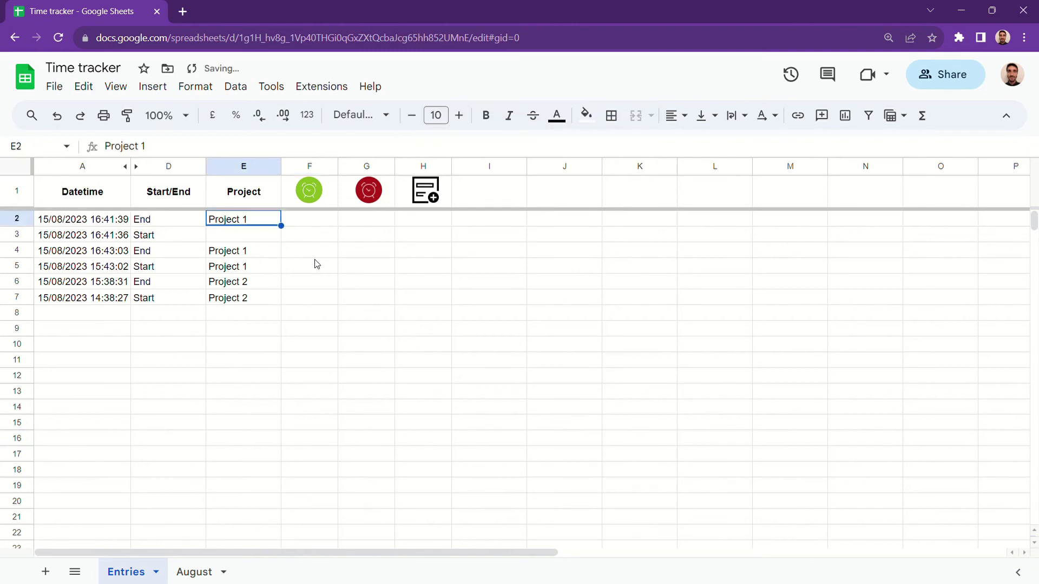
key(ctrl+c)
key(Down)
key(ctrl+v)
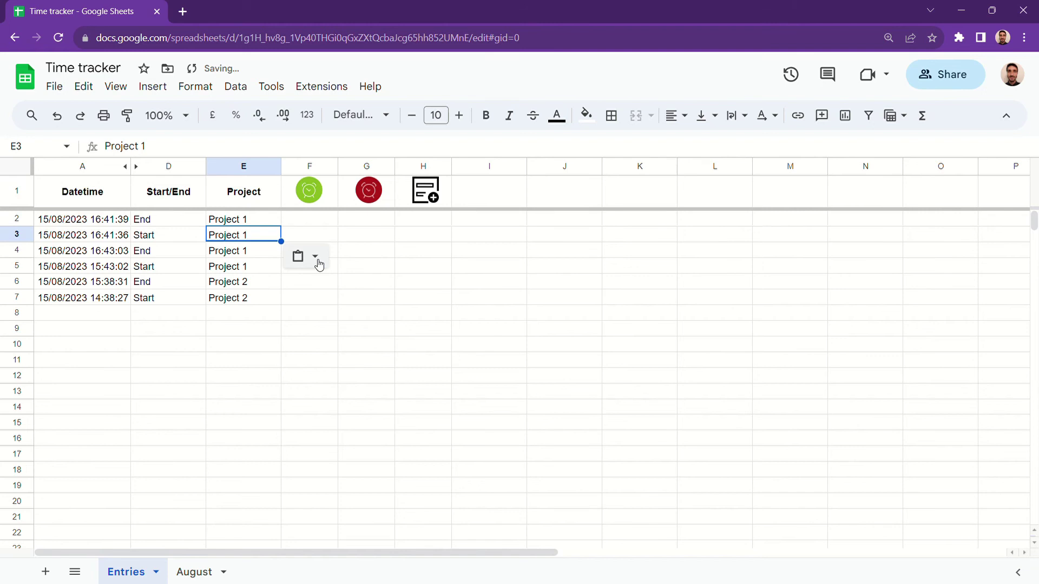
click(427, 199)
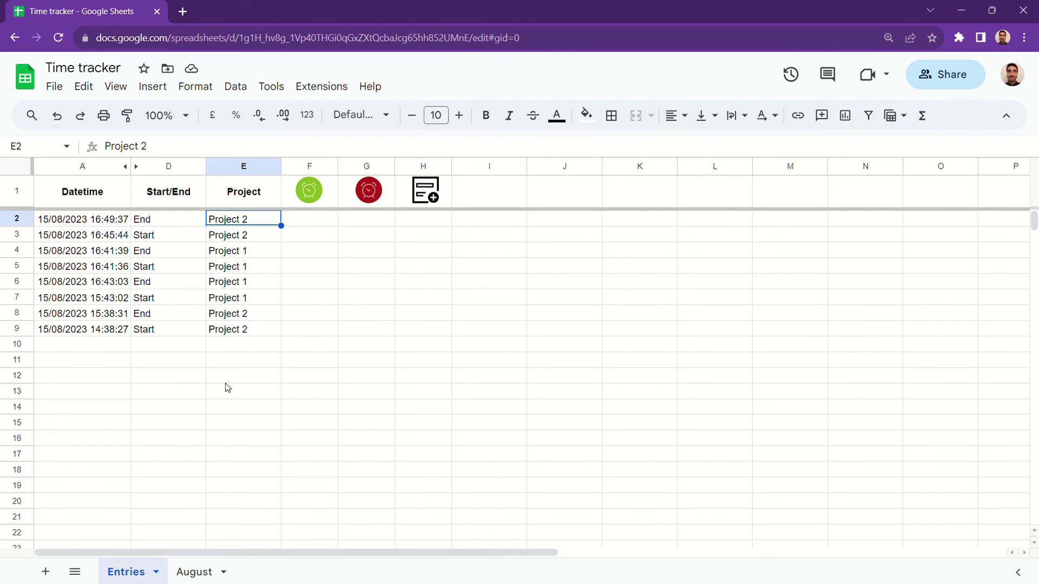
Show the August sheet and highlight the updated 15/08/2023 row in A16:B16
click(194, 572)
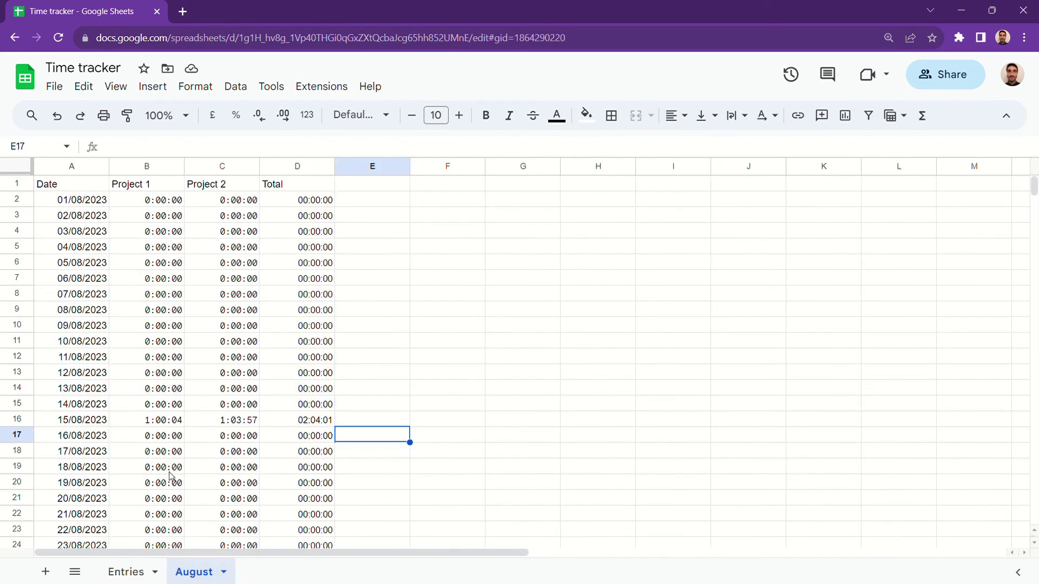
drag(57, 421, 309, 430)
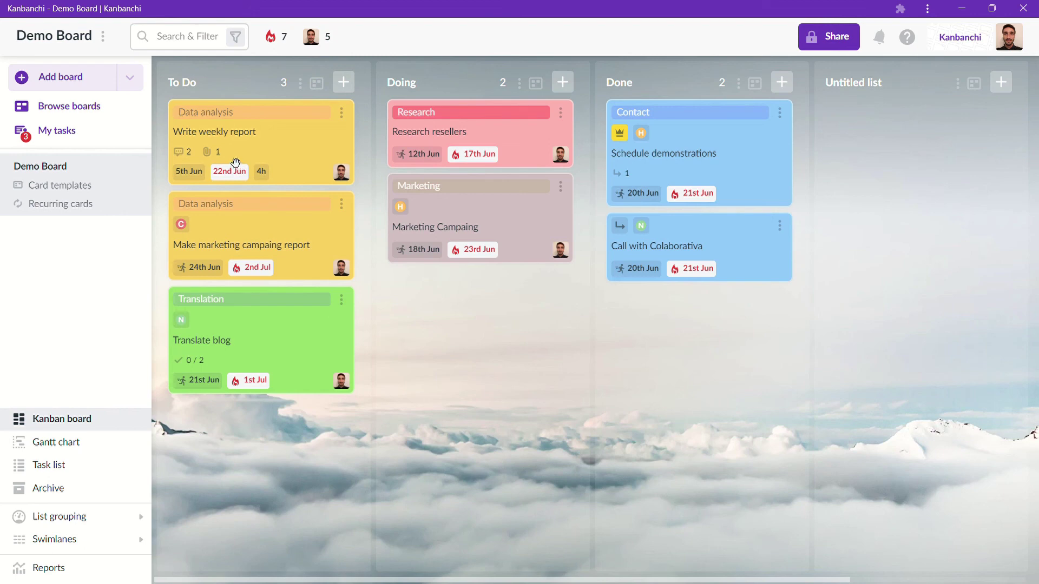
Time a brief session on Write weekly report card and save it with a comment, totalling 1h 2m
click(268, 153)
click(245, 38)
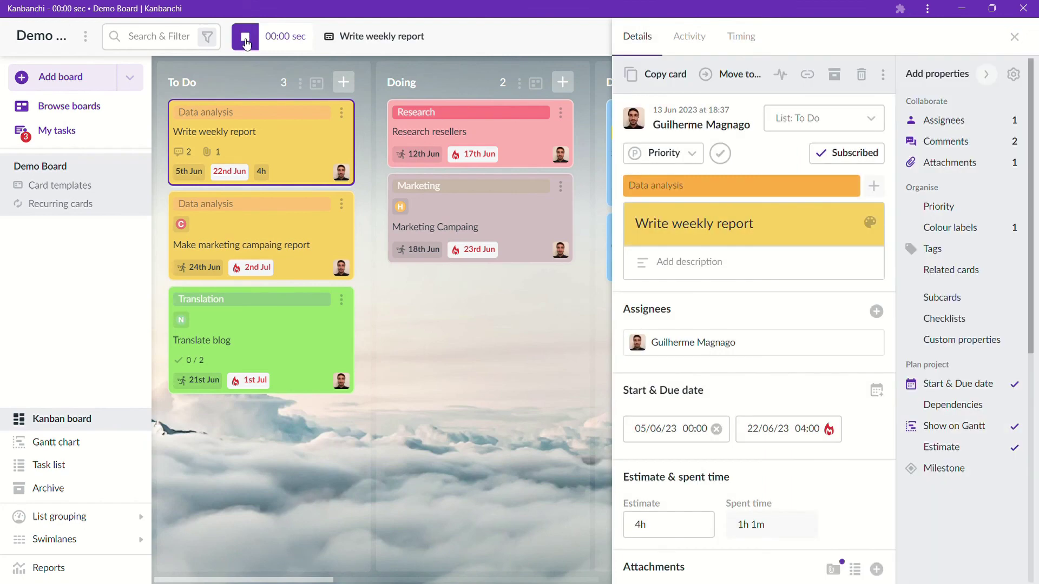
click(245, 38)
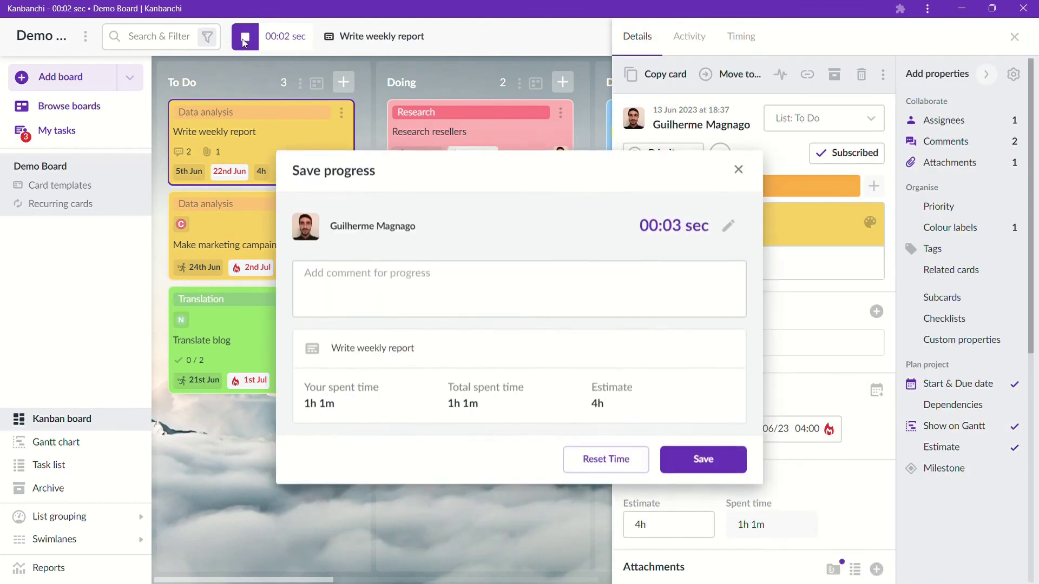
click(413, 286)
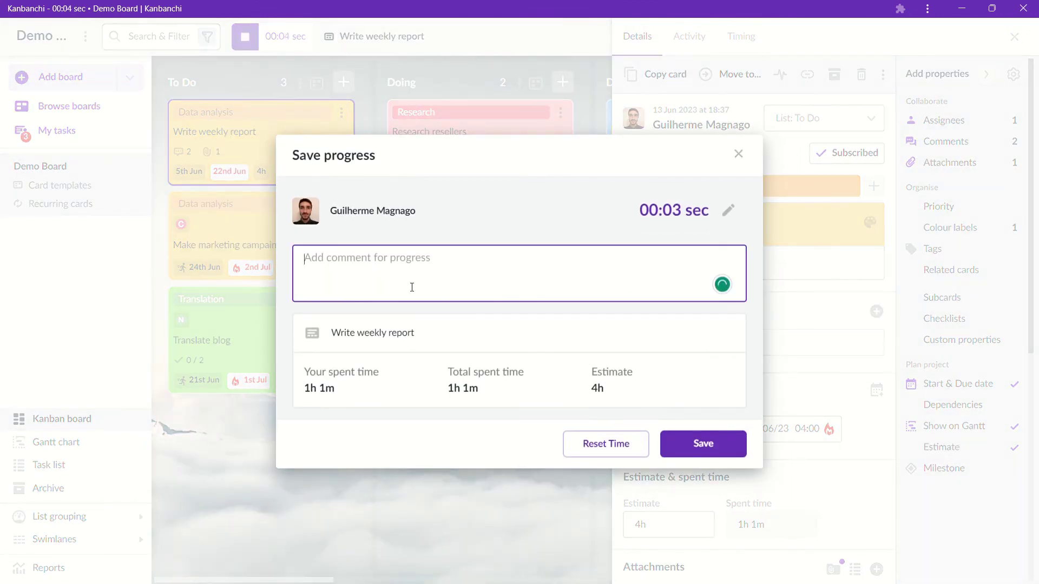
text(Something)
click(704, 443)
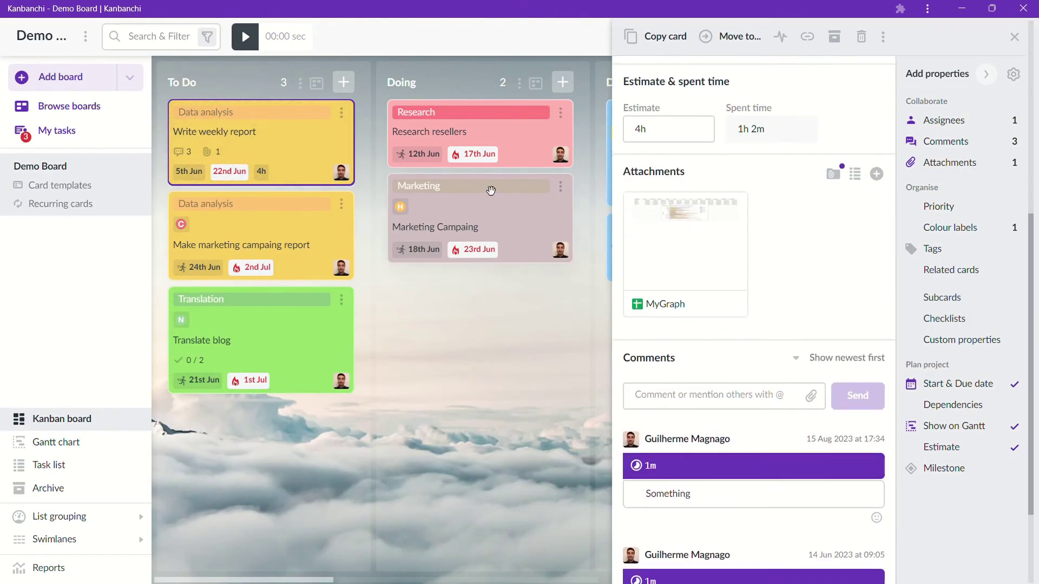
click(1014, 37)
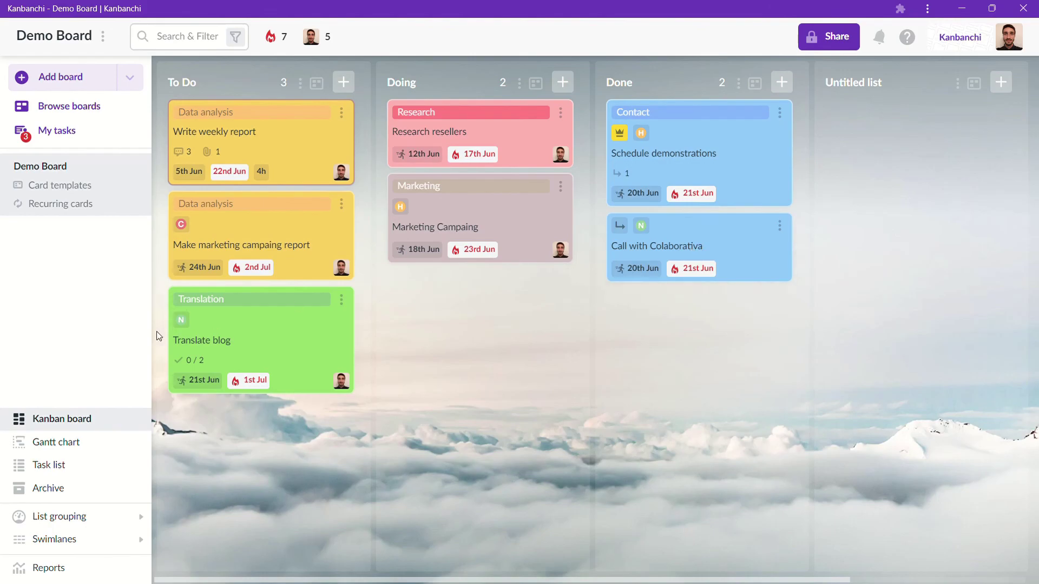